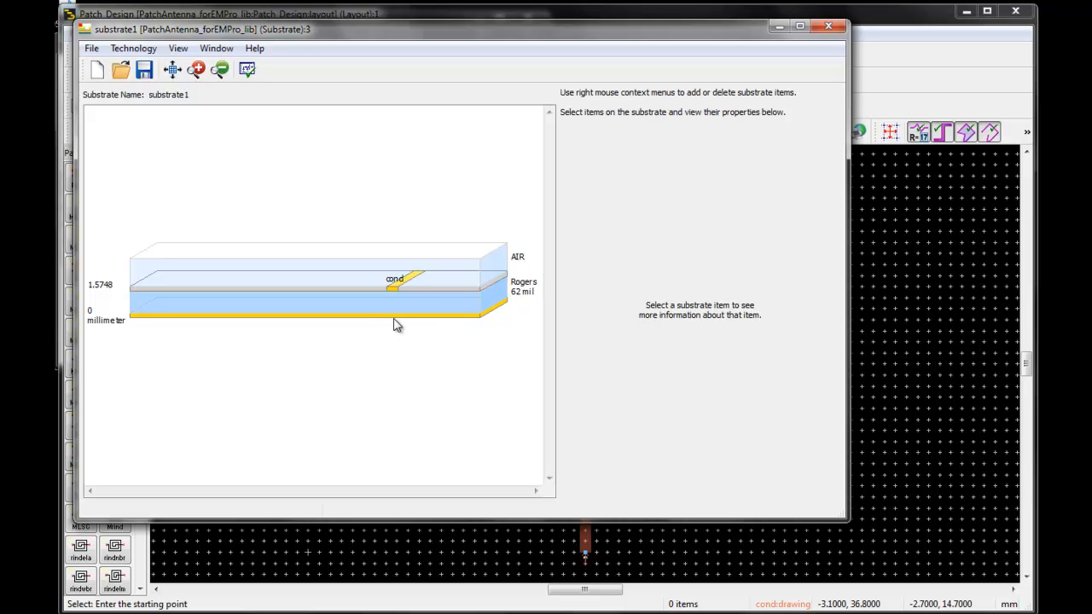
- Inspect the material and thickness settings of the Rogers substrate layer and the cond conductor layer
{"action": "left_click", "coordinate": [415, 297]}
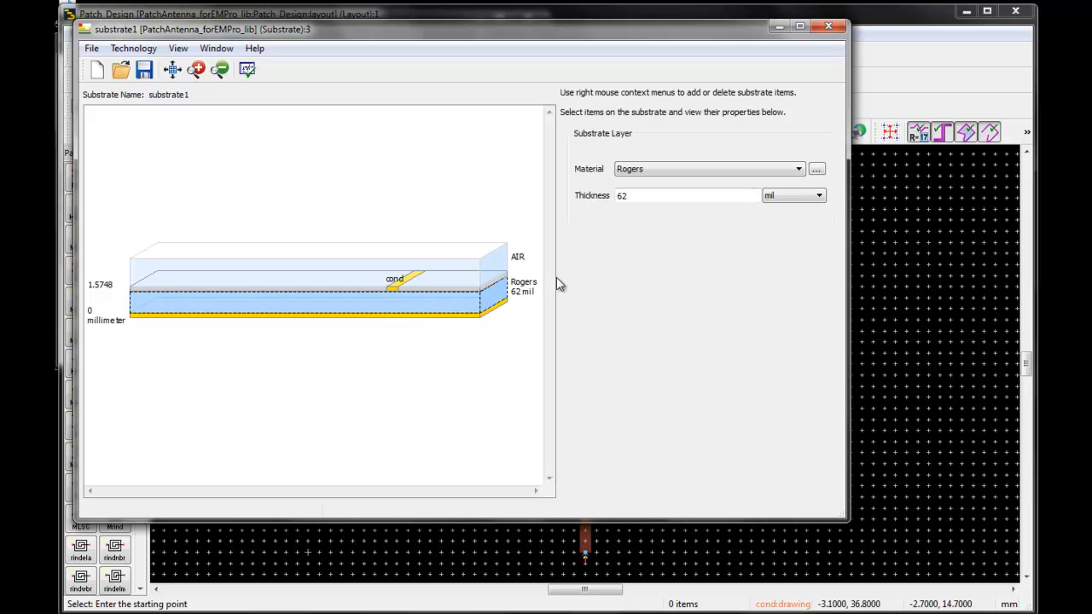
{"action": "left_click", "coordinate": [621, 202]}
{"action": "left_click", "coordinate": [391, 286]}
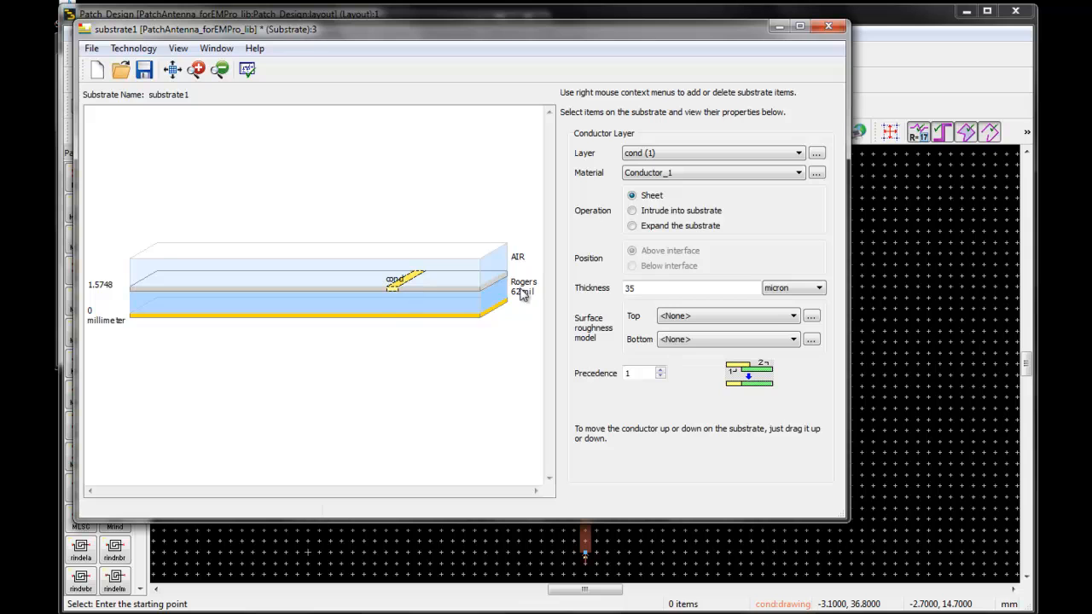
{"action": "left_click", "coordinate": [631, 291]}
{"action": "mouse_move", "coordinate": [447, 311]}
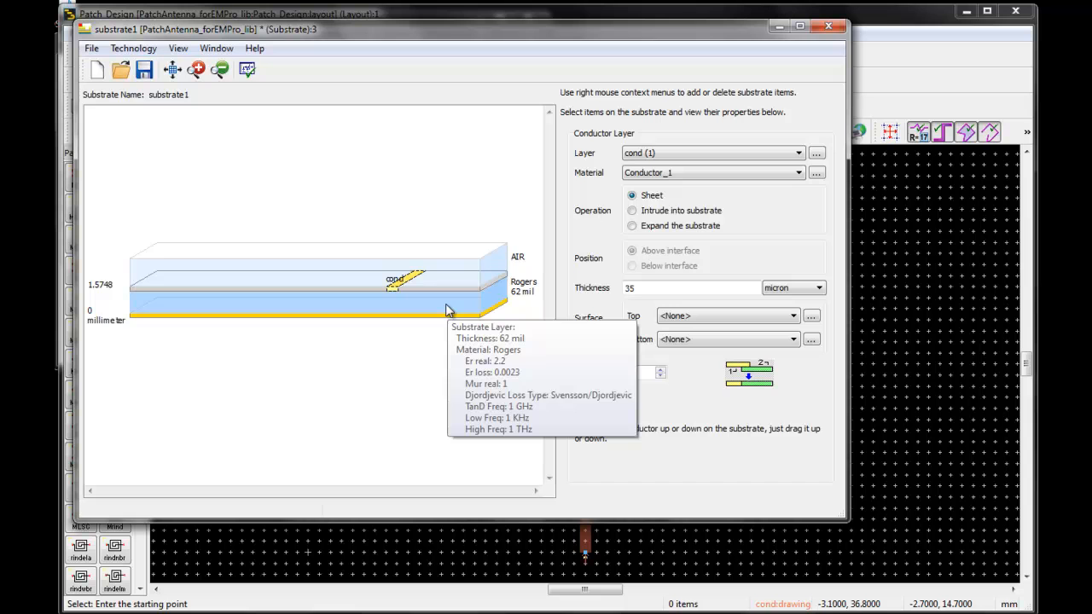
- Review the conductor and dielectric material definitions for the library, and close the substrate editor
{"action": "left_click", "coordinate": [816, 173]}
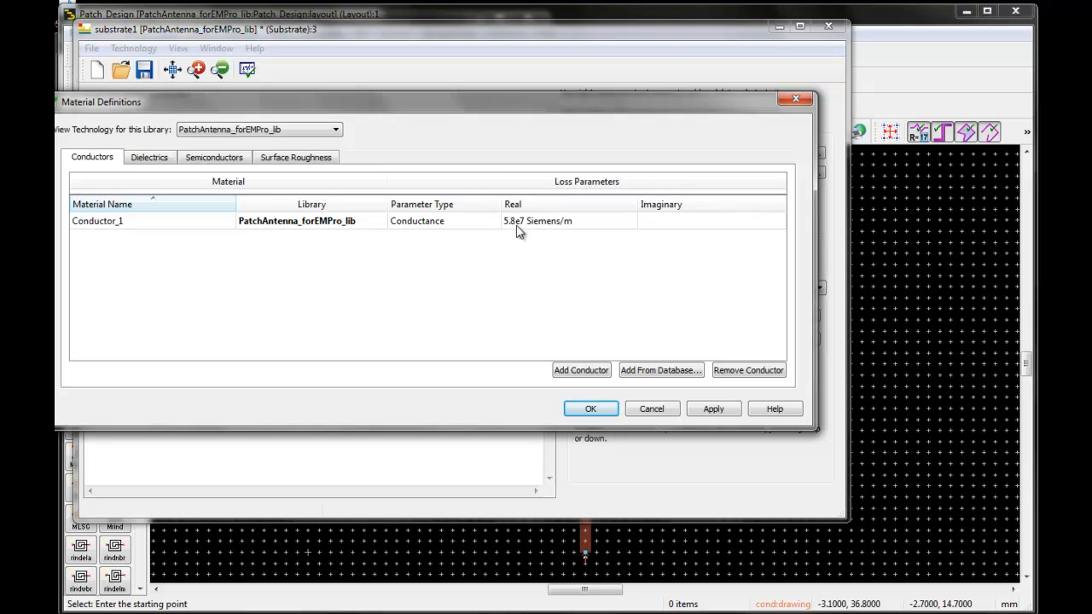
{"action": "left_click", "coordinate": [158, 161]}
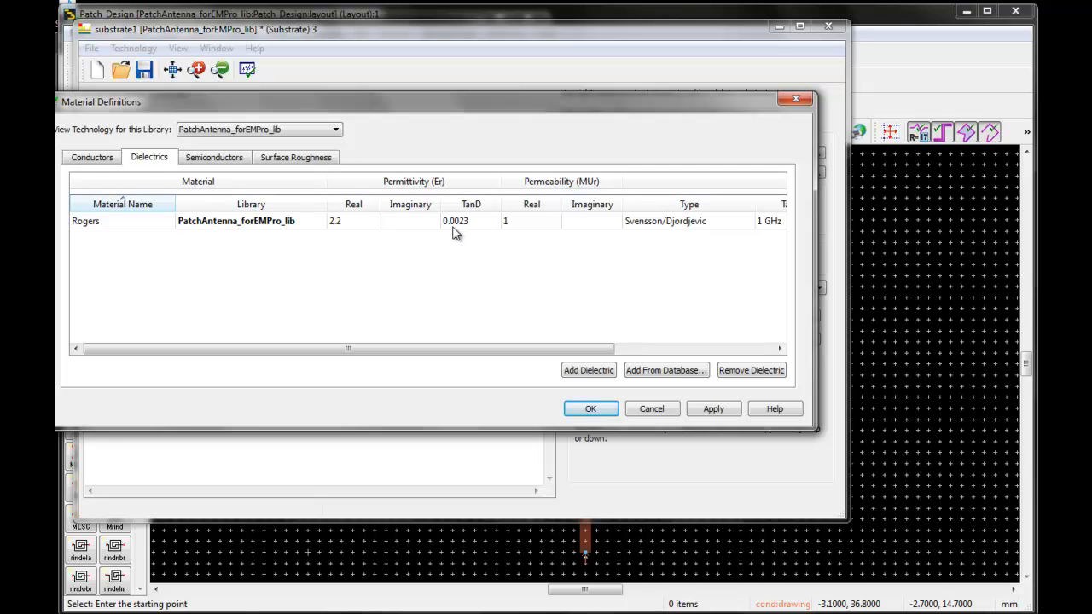
{"action": "left_click", "coordinate": [588, 410]}
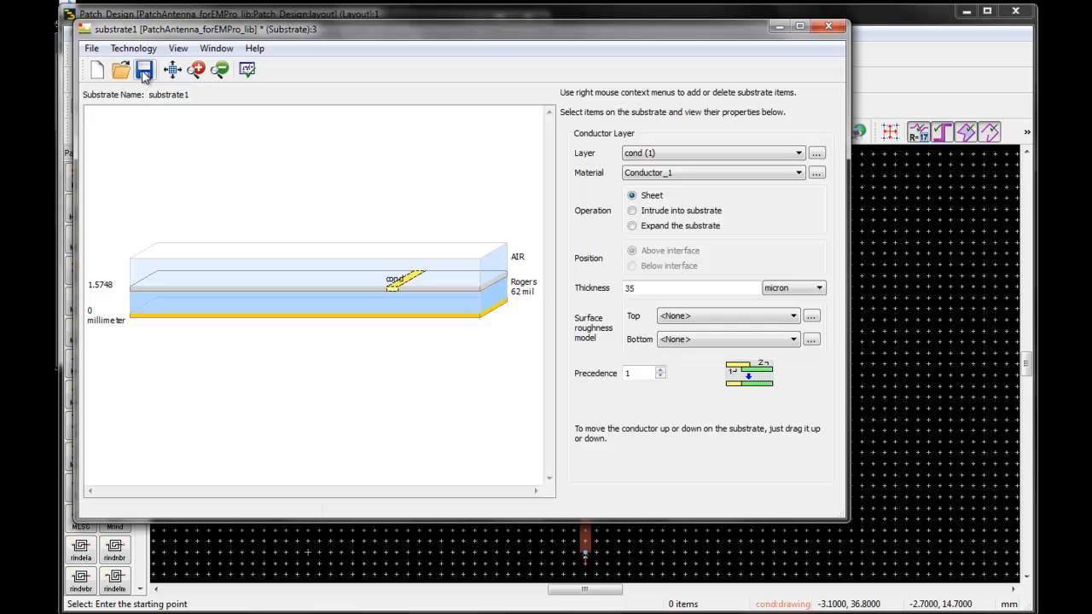
{"action": "left_click", "coordinate": [828, 26]}
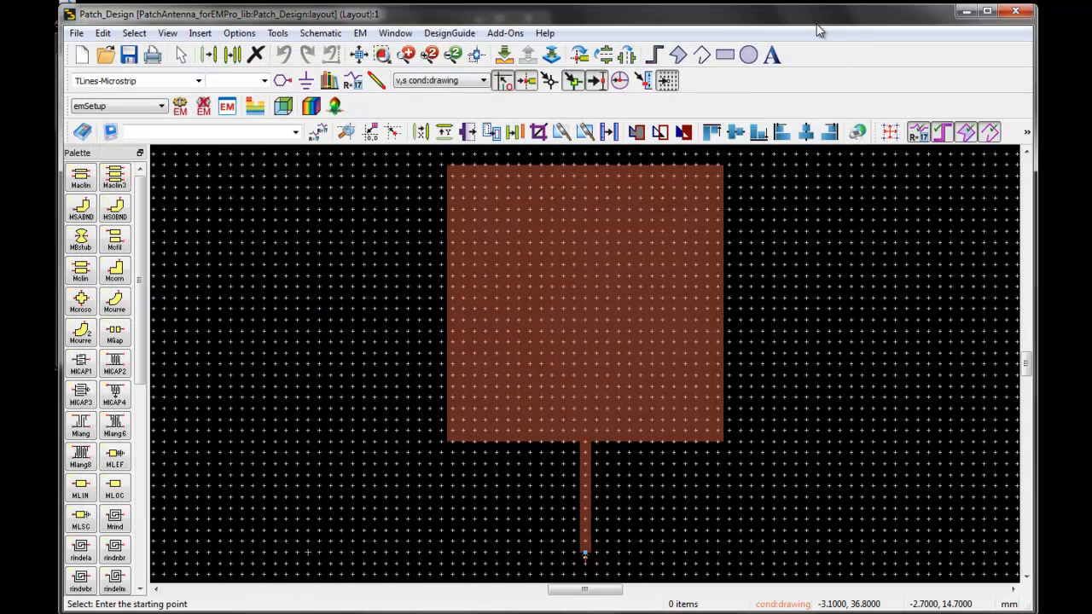
- Open the EM setup and review its FEM simulator overview and the substrate lateral and vertical extension options
{"action": "left_click", "coordinate": [227, 106]}
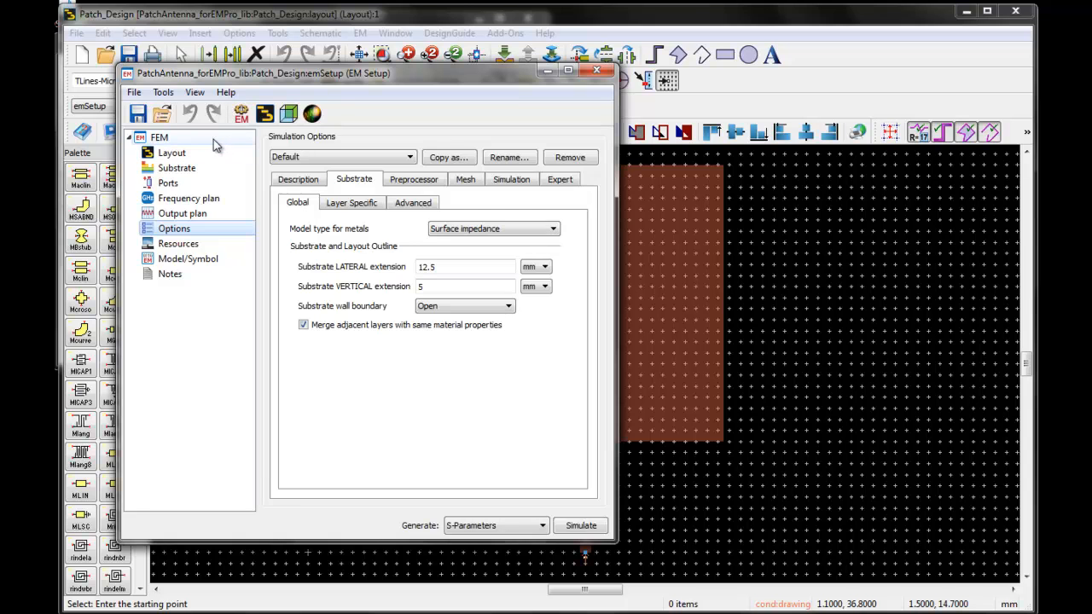
{"action": "left_click", "coordinate": [213, 139]}
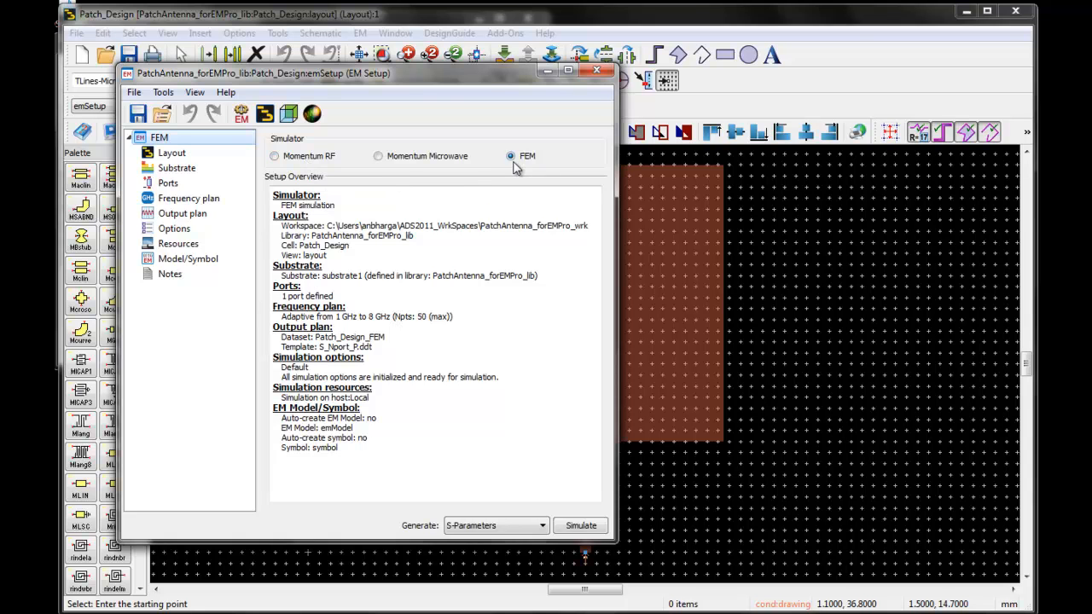
{"action": "left_click", "coordinate": [179, 229]}
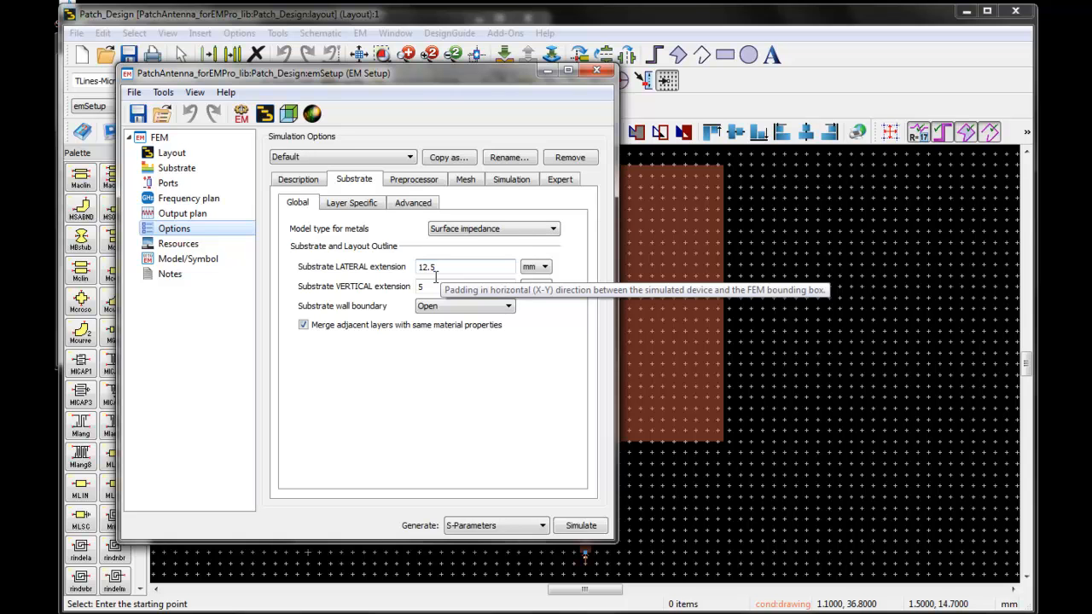
{"action": "left_click", "coordinate": [431, 286]}
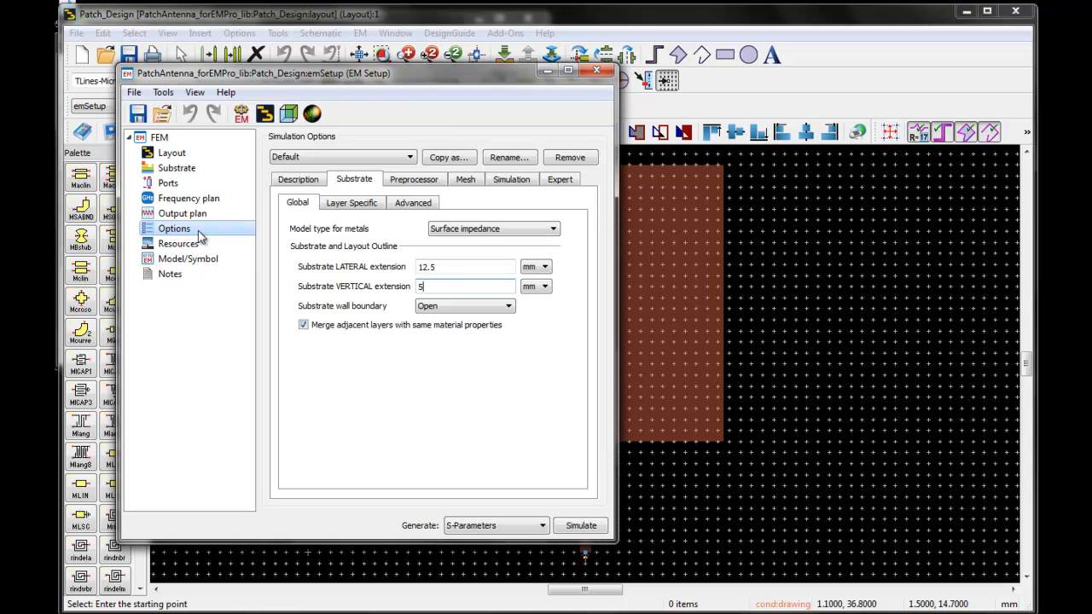
- Launch EMPro from the EM setup, import the patch antenna design into it and acknowledge the import
{"action": "left_click", "coordinate": [164, 93]}
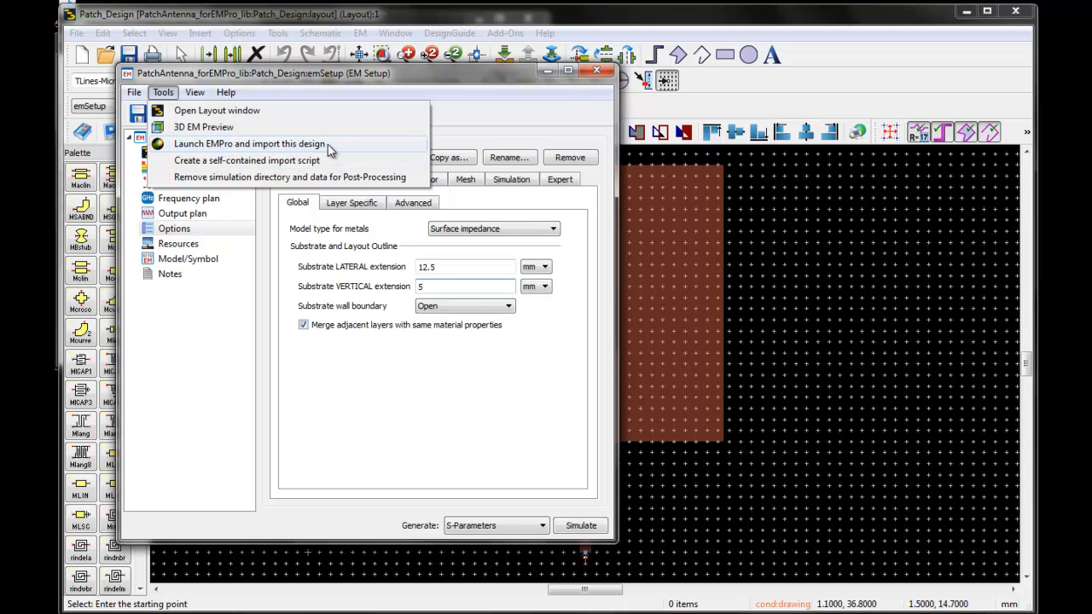
{"action": "left_click", "coordinate": [319, 146]}
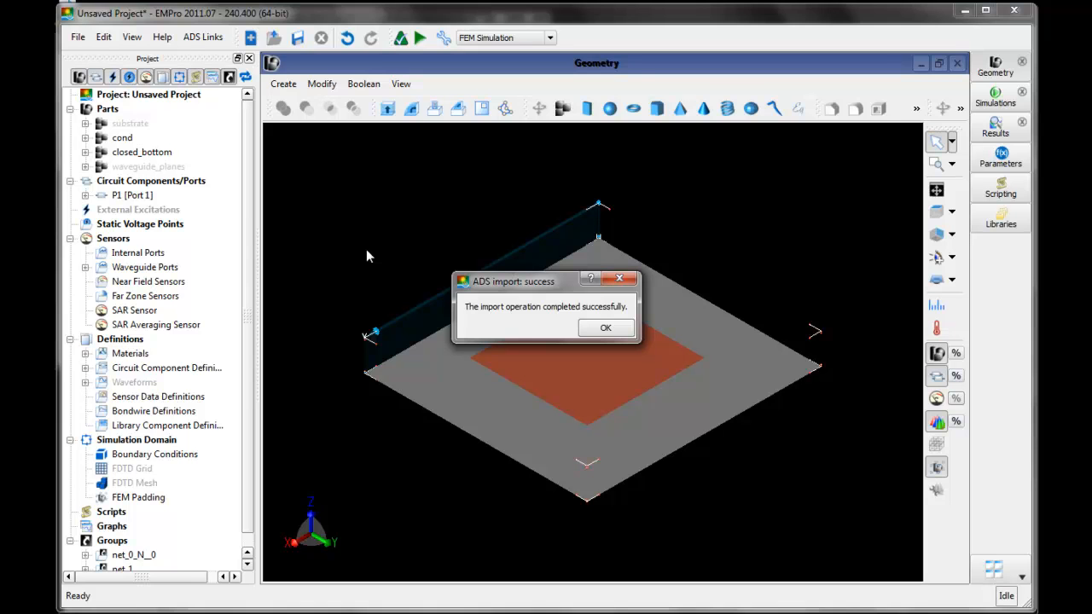
{"action": "left_click", "coordinate": [605, 331]}
- Examine the imported geometry in 3D, identifying the cond and closed_bottom parts
{"action": "middle_click_drag", "start_coordinate": [461, 522], "coordinate": [723, 487]}
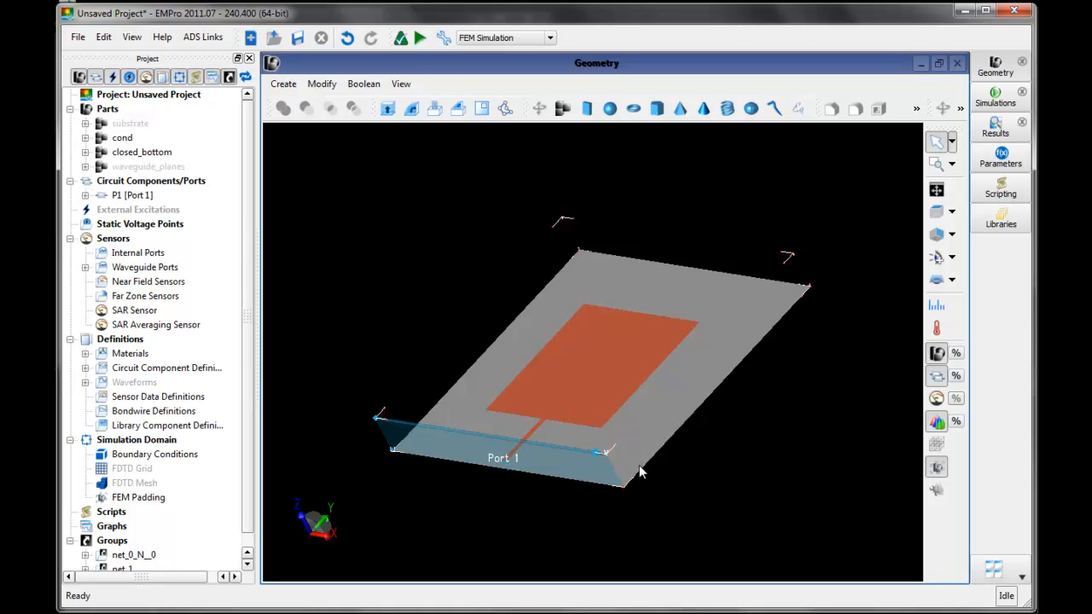
{"action": "mouse_move", "coordinate": [639, 484]}
{"action": "middle_mouse_down"}
{"action": "mouse_move", "coordinate": [565, 410]}
{"action": "mouse_move", "coordinate": [583, 461]}
{"action": "mouse_move", "coordinate": [648, 501]}
{"action": "middle_mouse_up"}
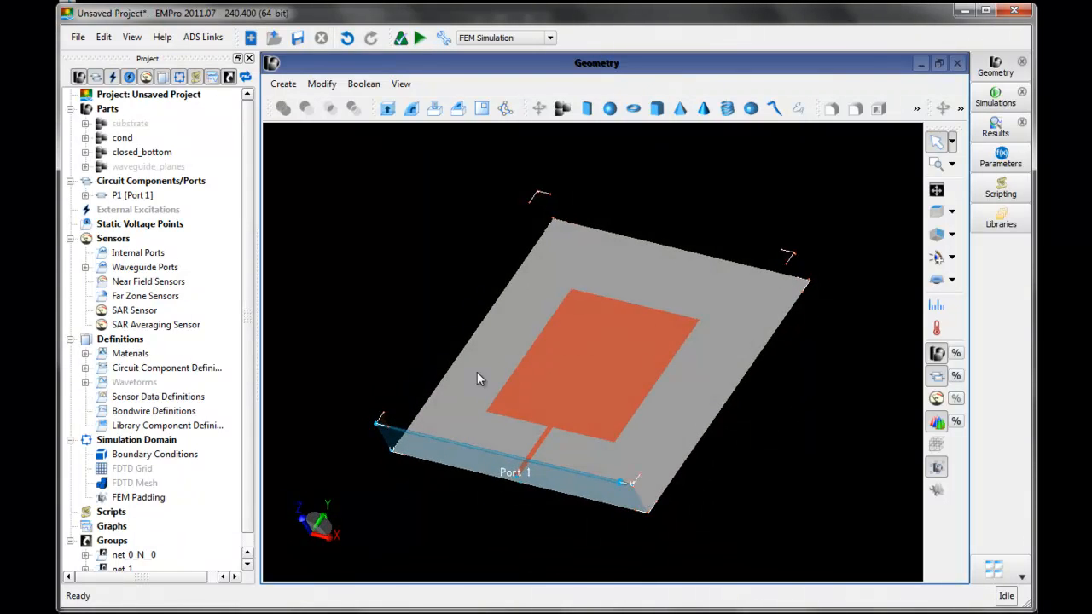
{"action": "left_click", "coordinate": [119, 140]}
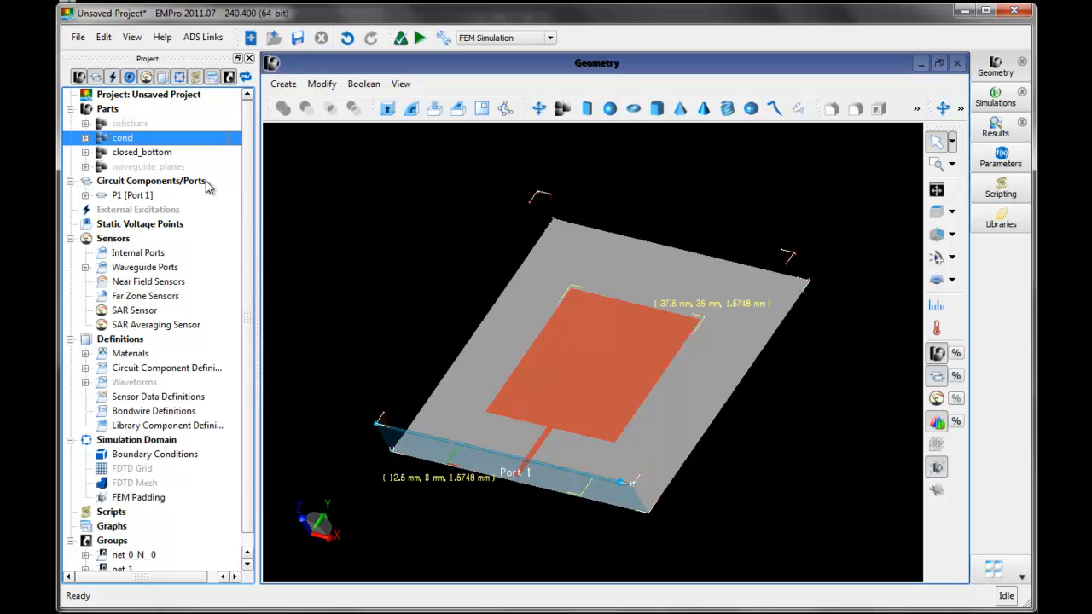
{"action": "left_click", "coordinate": [162, 157]}
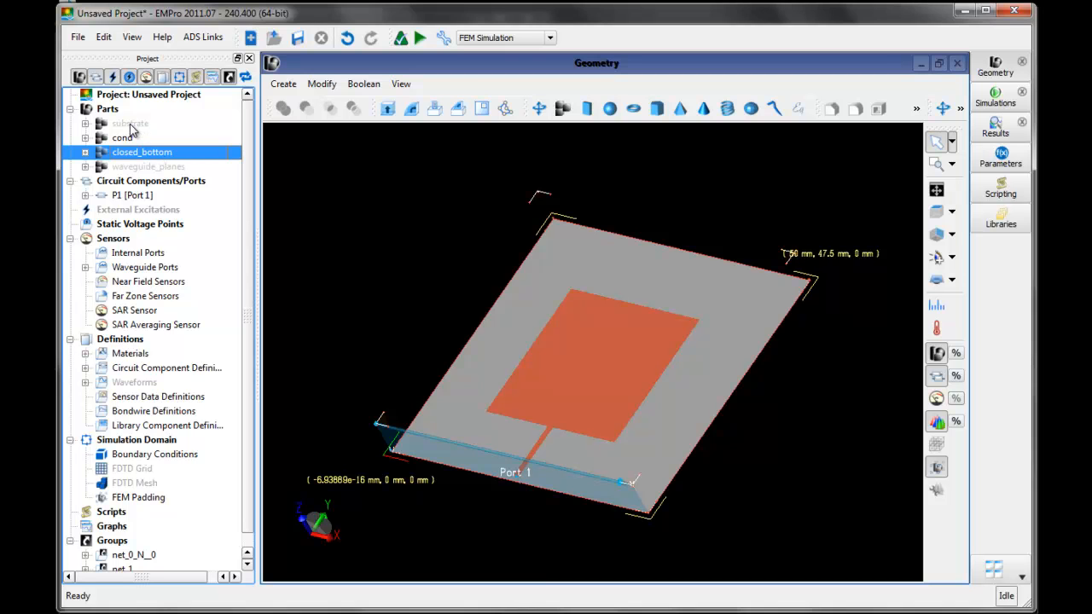
- Make the substrate part visible in the geometry
{"action": "left_click", "coordinate": [130, 125]}
{"action": "right_click", "coordinate": [132, 128]}
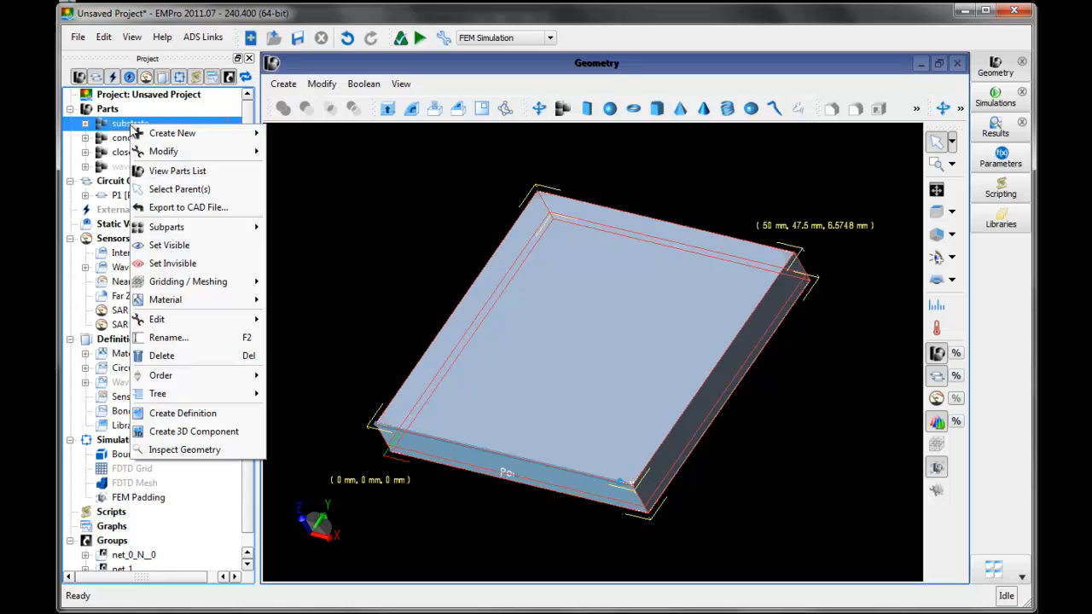
{"action": "left_click", "coordinate": [168, 247]}
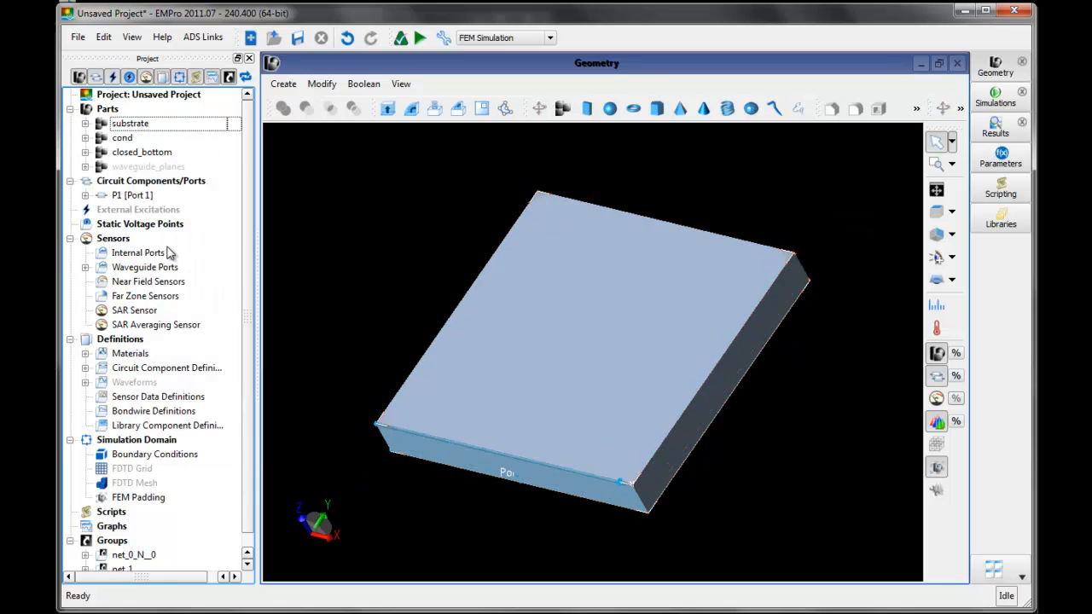
- Delete the __TOP layer from the substrate part and check the remaining __SubstrateLayer1
{"action": "left_click", "coordinate": [85, 124]}
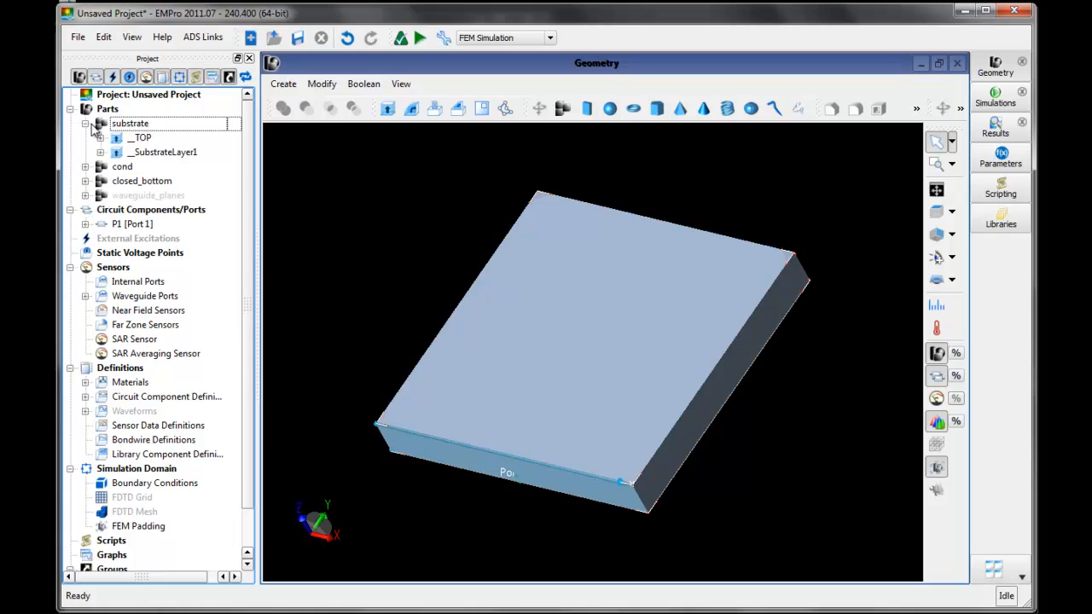
{"action": "left_click", "coordinate": [139, 138]}
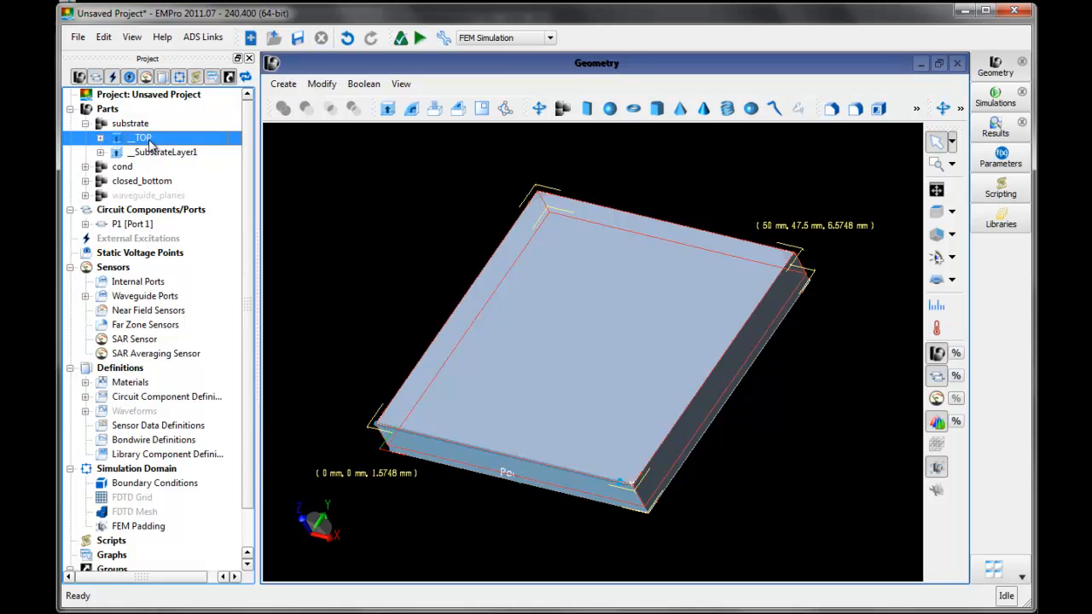
{"action": "right_click", "coordinate": [151, 144]}
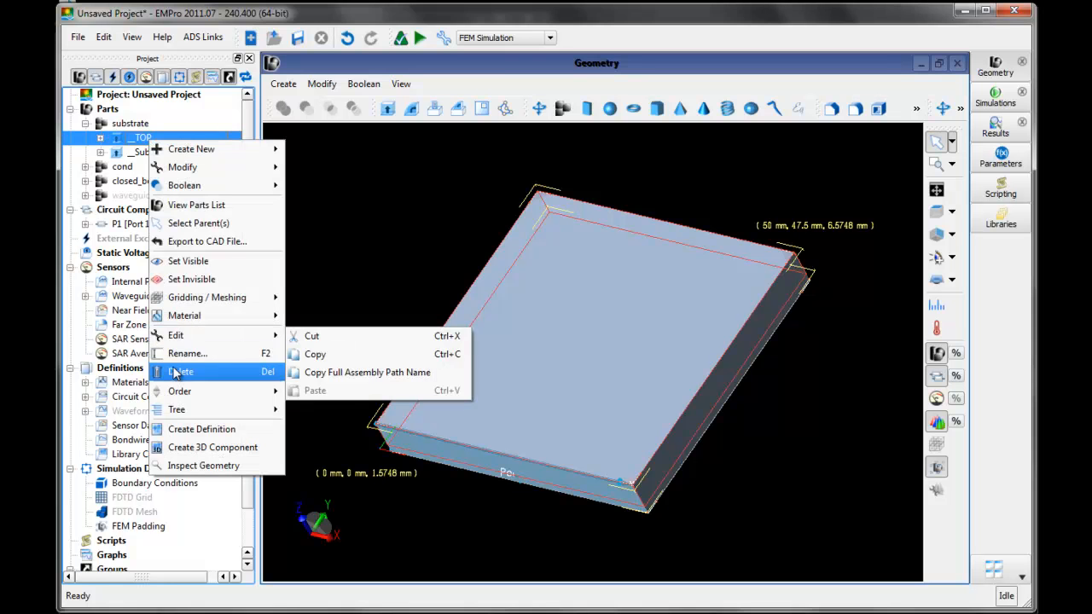
{"action": "left_click", "coordinate": [180, 371]}
{"action": "left_click", "coordinate": [154, 140]}
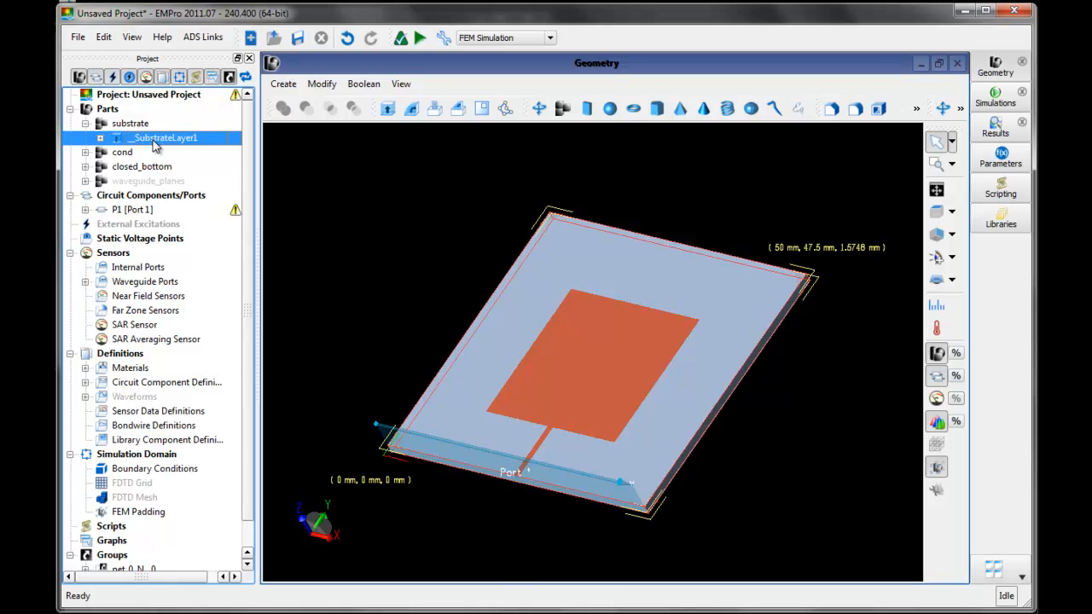
{"action": "middle_click_drag", "start_coordinate": [524, 529], "coordinate": [497, 504]}
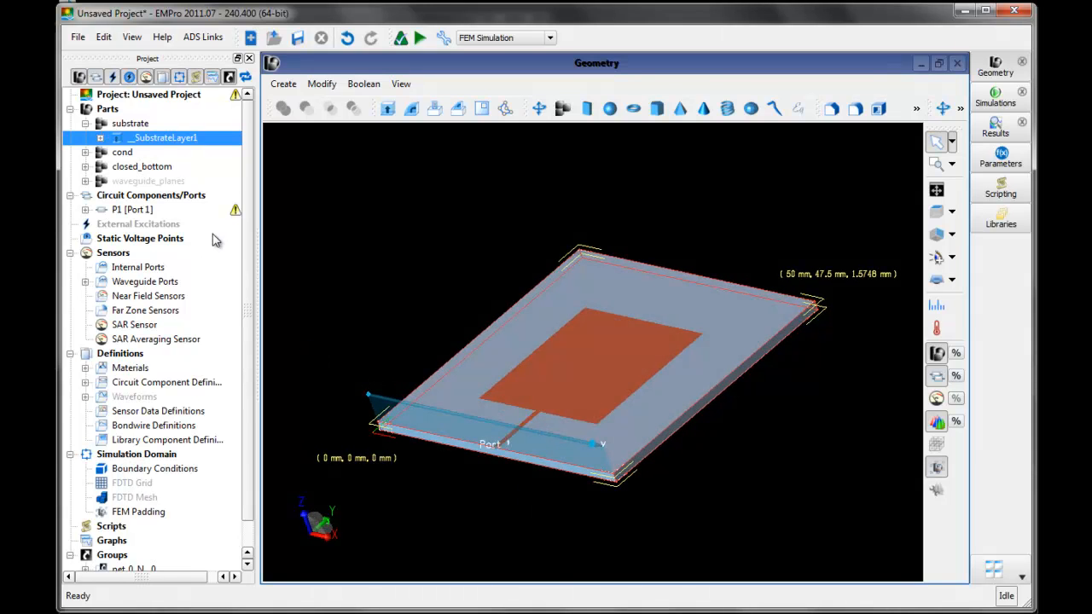
{"action": "left_click", "coordinate": [276, 225]}
{"action": "mouse_move", "coordinate": [238, 217]}
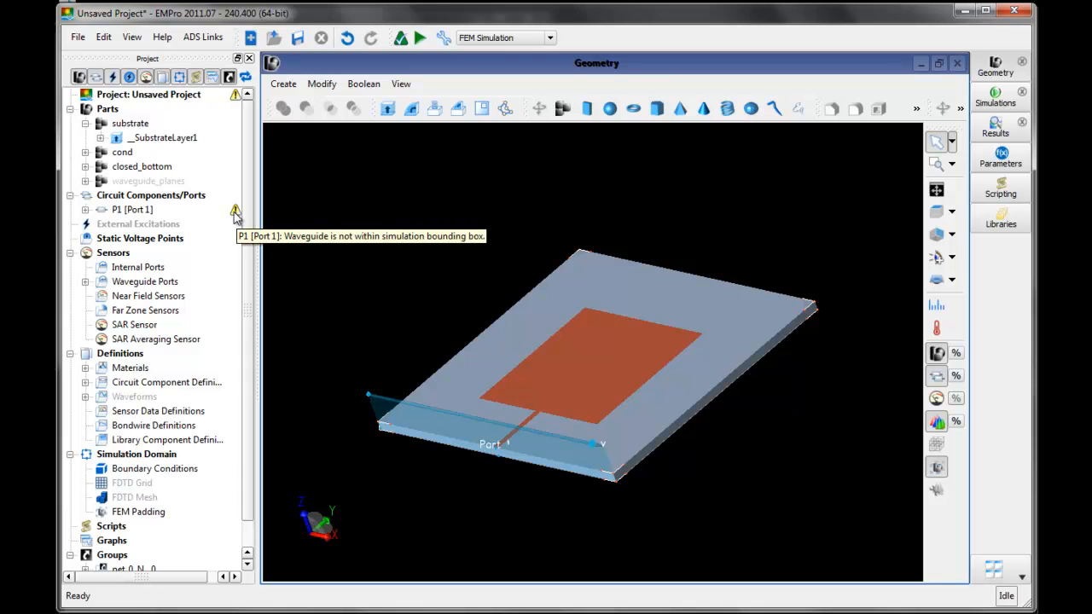
- Save the project as ADS_EMPro_Video
{"action": "left_click", "coordinate": [297, 39]}
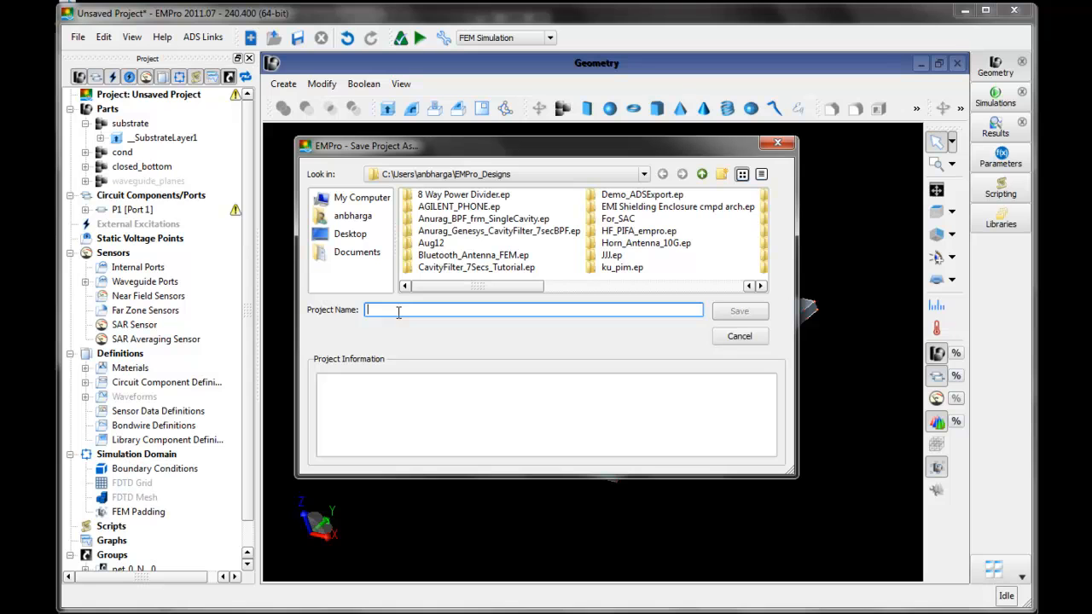
{"action": "type", "text": "ADS_EMPro_Video"}
{"action": "key", "text": "Return"}
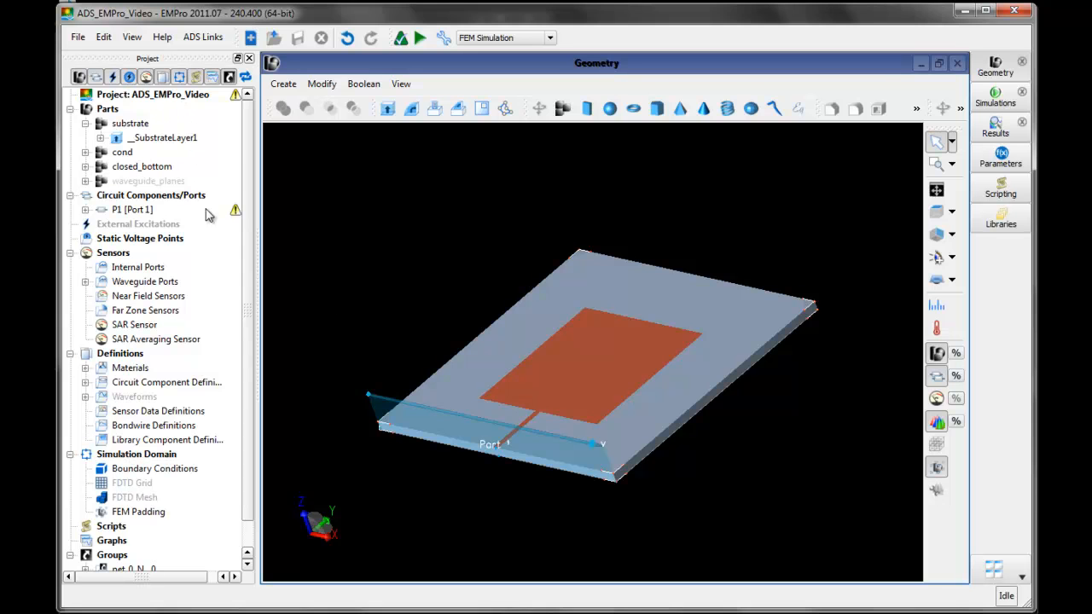
- Review the lower and upper boundary conditions of the simulation domain for X, Y and Z
{"action": "left_click", "coordinate": [246, 289]}
{"action": "scroll", "coordinate": [247, 294], "scroll_direction": "down", "scroll_amount": 1}
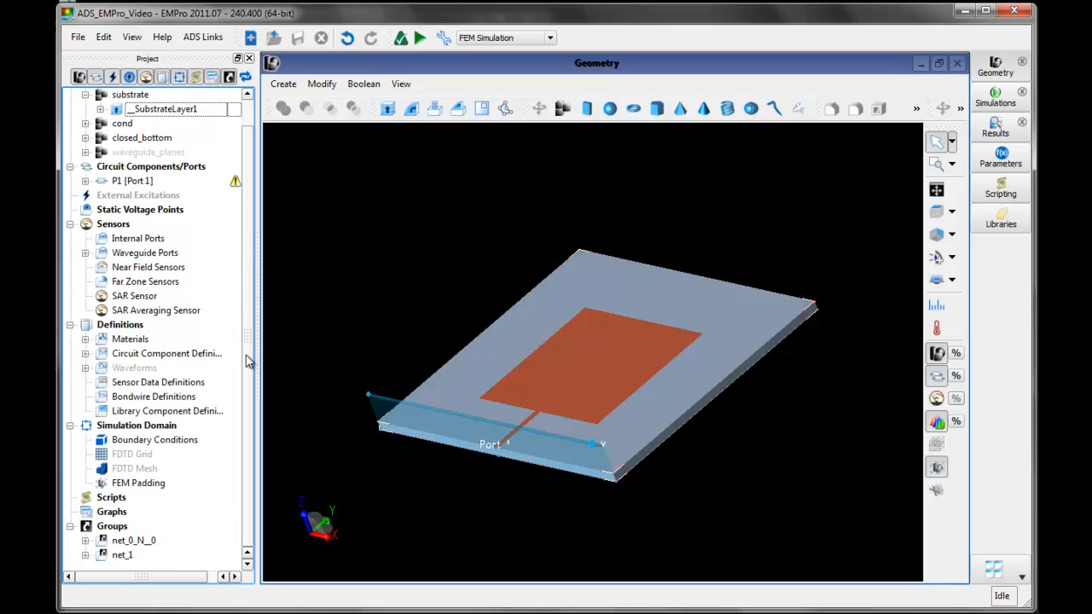
{"action": "double_click", "coordinate": [170, 450]}
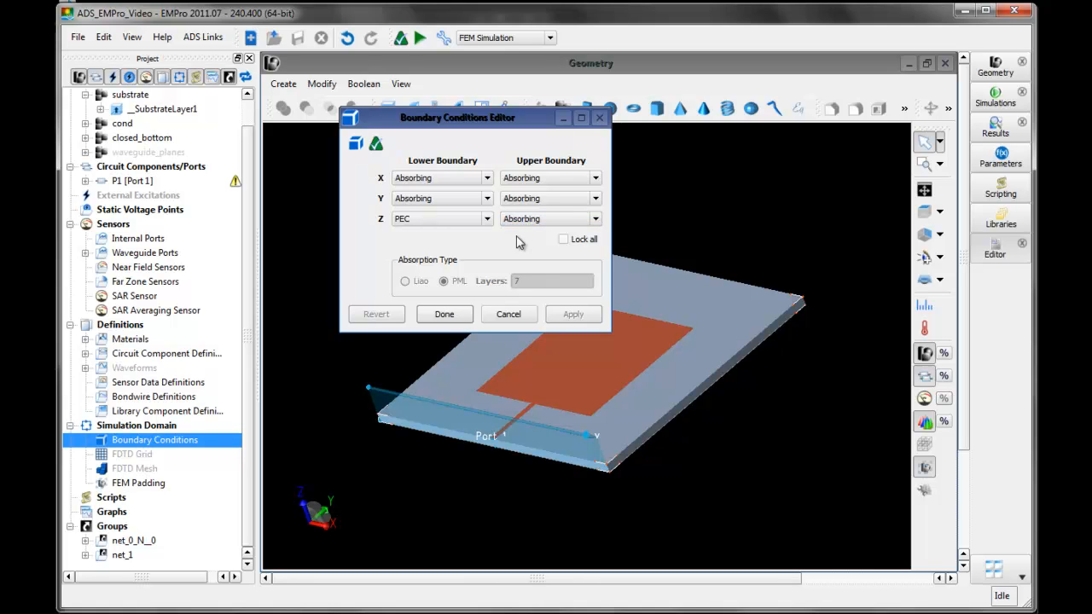
{"action": "left_click", "coordinate": [444, 314]}
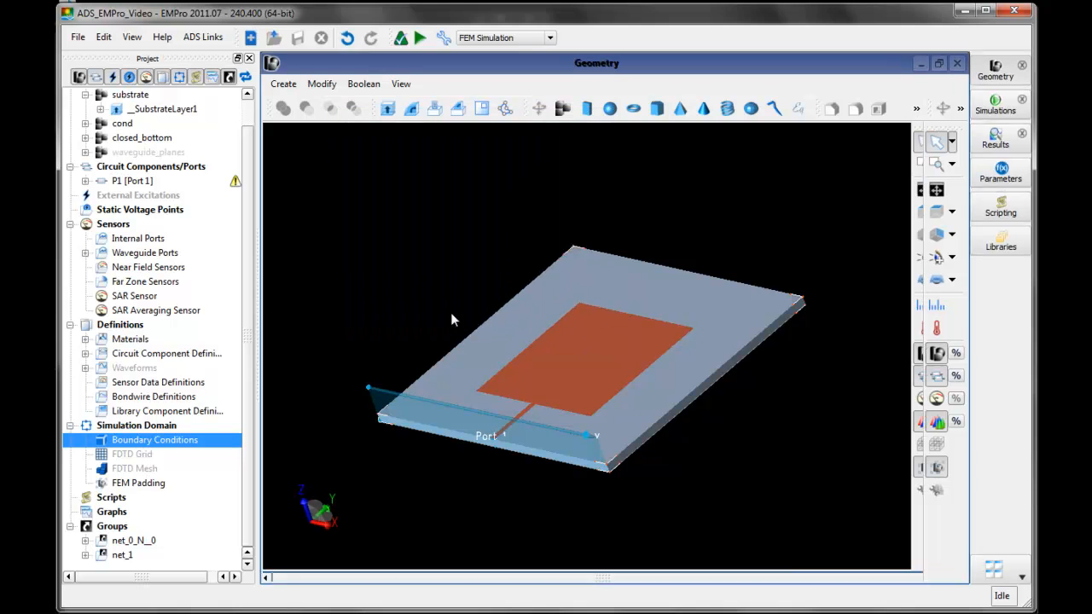
- Set the lower Z value of the FEM free space padding to 10 mm
{"action": "double_click", "coordinate": [138, 483]}
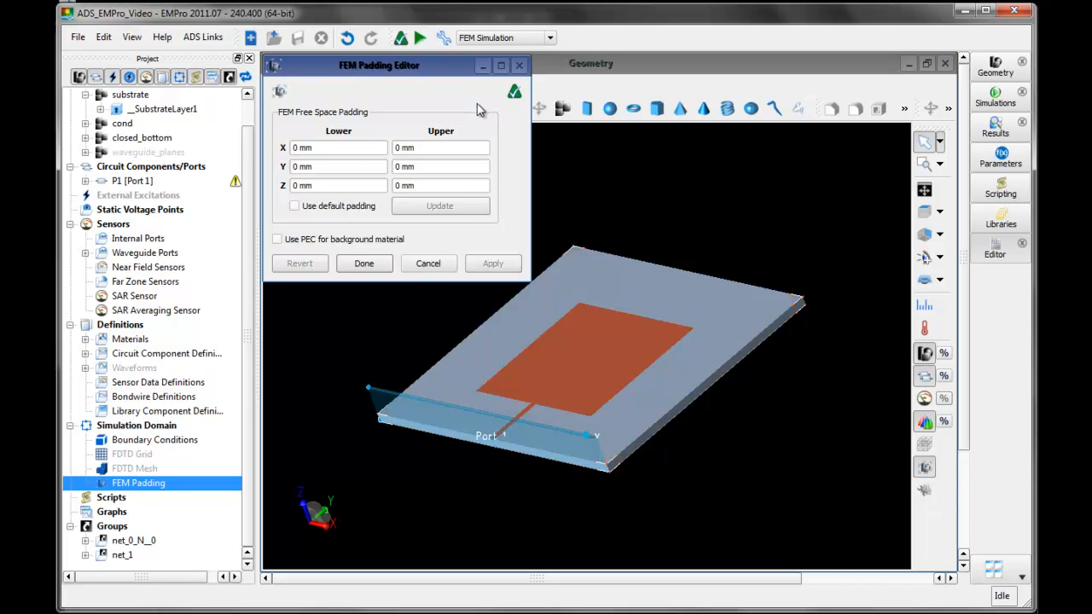
{"action": "left_click", "coordinate": [341, 149]}
{"action": "left_click", "coordinate": [437, 148]}
{"action": "left_click", "coordinate": [349, 168]}
{"action": "left_click", "coordinate": [425, 168]}
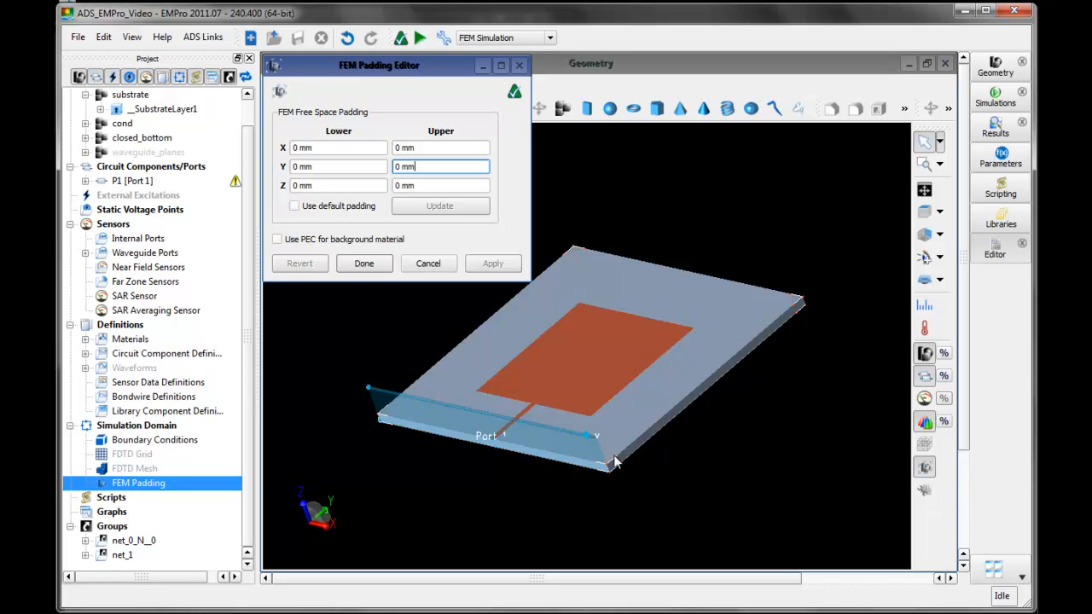
{"action": "double_click", "coordinate": [299, 187]}
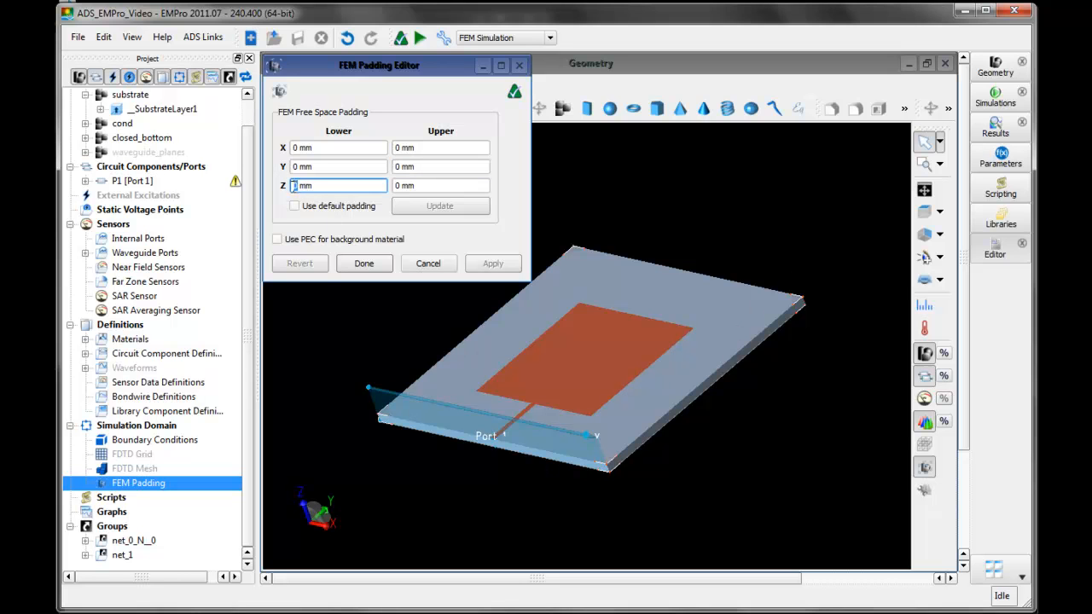
{"action": "type", "text": "-10"}
{"action": "left_click", "coordinate": [295, 185]}
{"action": "key", "text": "BackSpace"}
- Set the upper Z padding to 20 mm, apply the FEM padding and check the enlarged domain around the antenna
{"action": "left_click", "coordinate": [401, 188]}
{"action": "type", "text": "2"}
{"action": "left_click", "coordinate": [363, 186]}
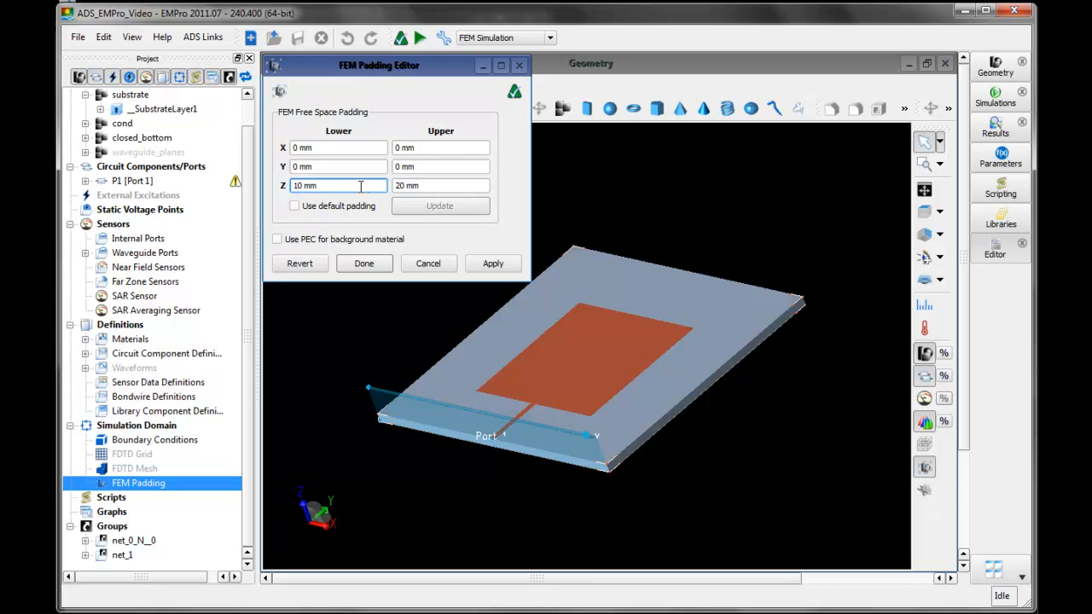
{"action": "left_click", "coordinate": [489, 265]}
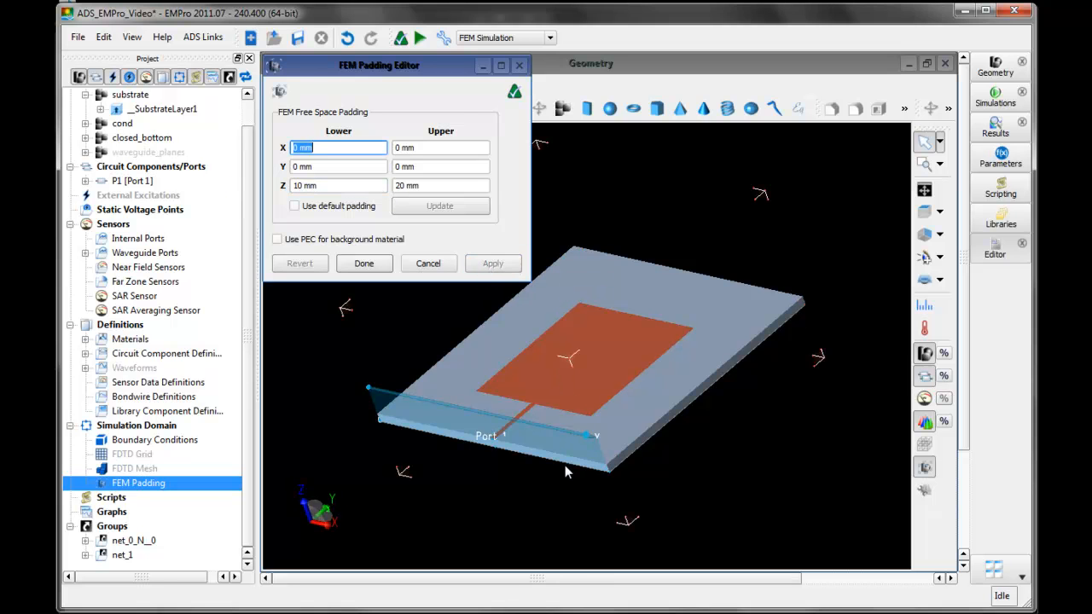
{"action": "left_click", "coordinate": [561, 492]}
{"action": "middle_click_drag", "start_coordinate": [559, 492], "coordinate": [499, 494]}
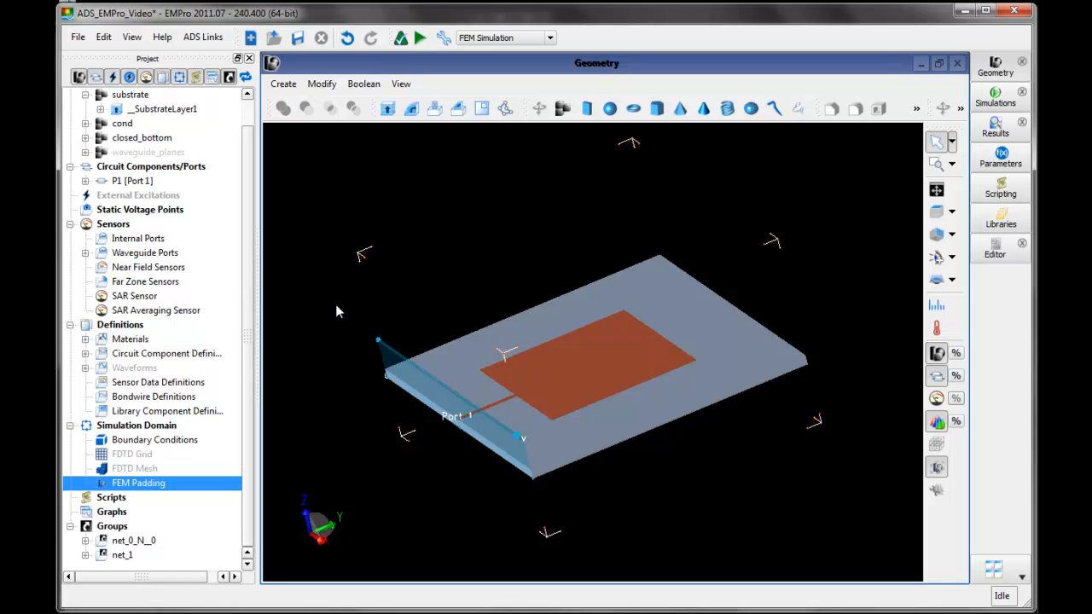
- Review the electric properties of the cond material, including its conductivity, without changing them
{"action": "left_click", "coordinate": [85, 340]}
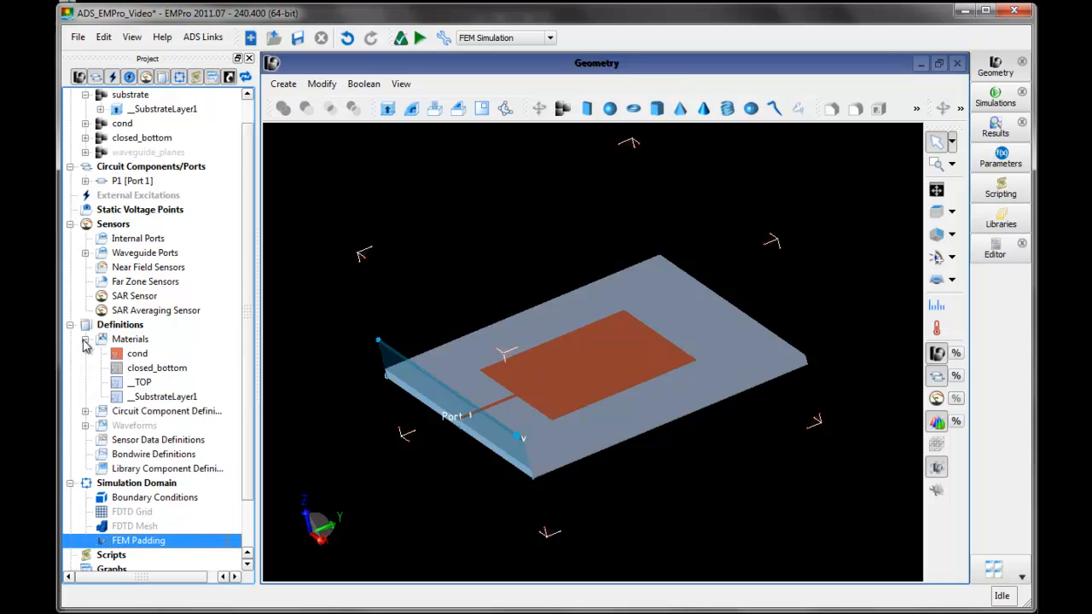
{"action": "double_click", "coordinate": [138, 355]}
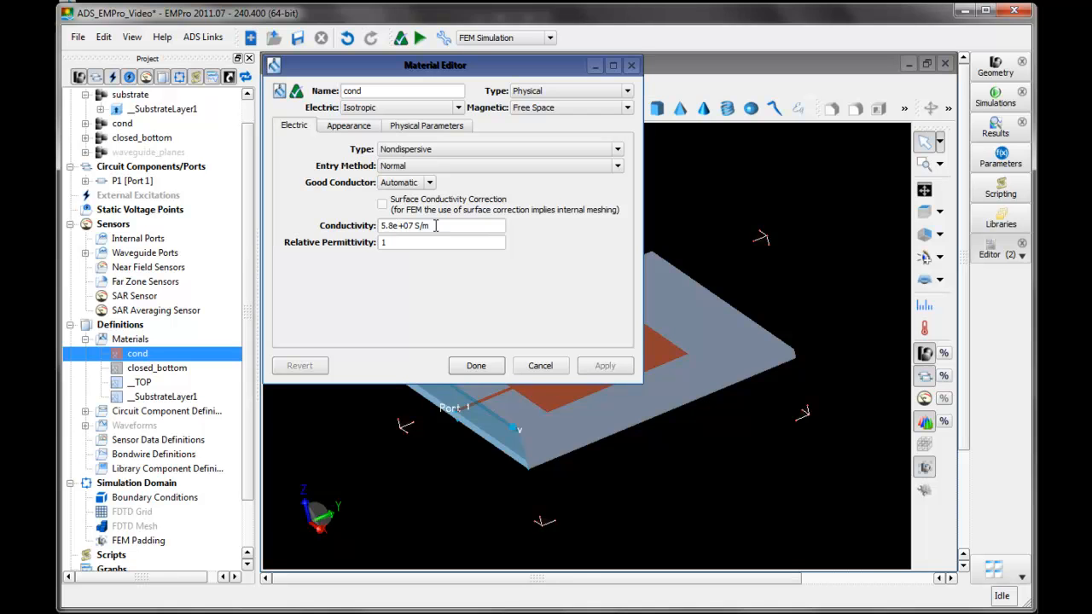
{"action": "left_click", "coordinate": [475, 365]}
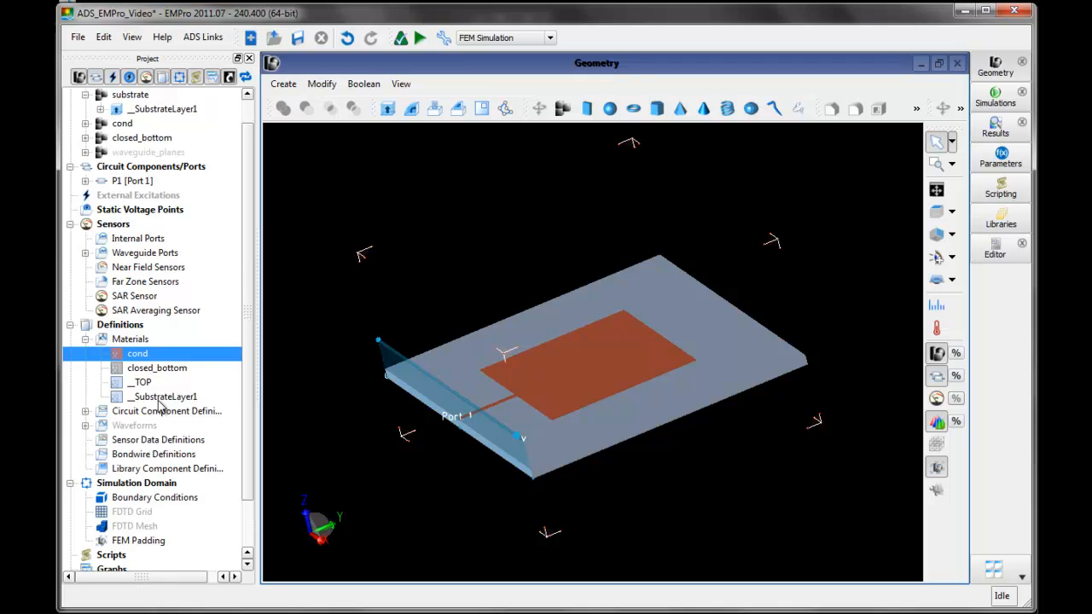
- Check the electric properties of the __SubstrateLayer1 material and change its face color to light green
{"action": "double_click", "coordinate": [159, 398]}
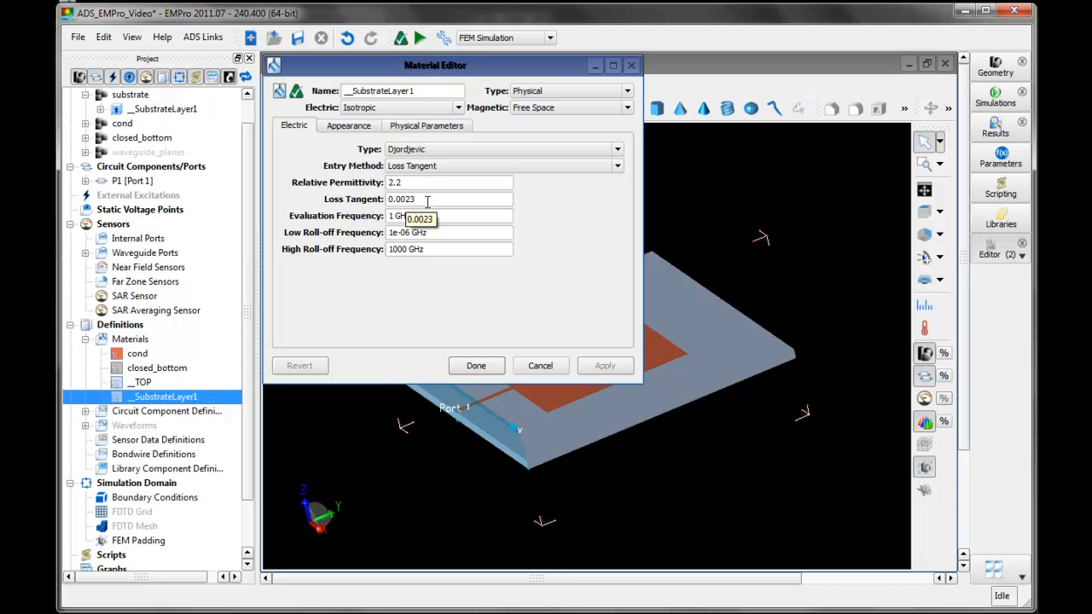
{"action": "left_click", "coordinate": [365, 128]}
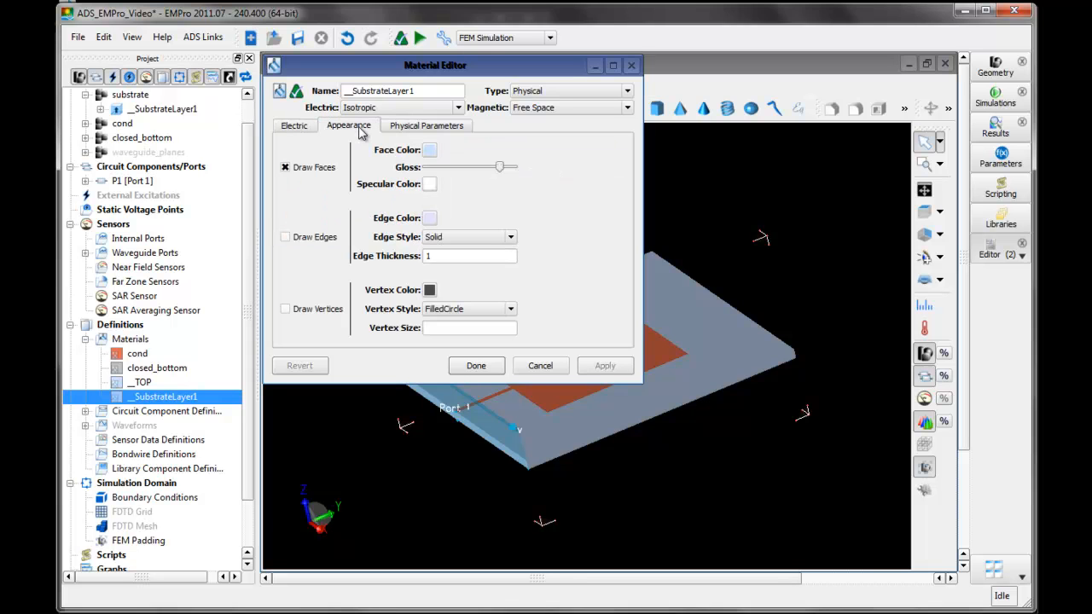
{"action": "left_click", "coordinate": [429, 150]}
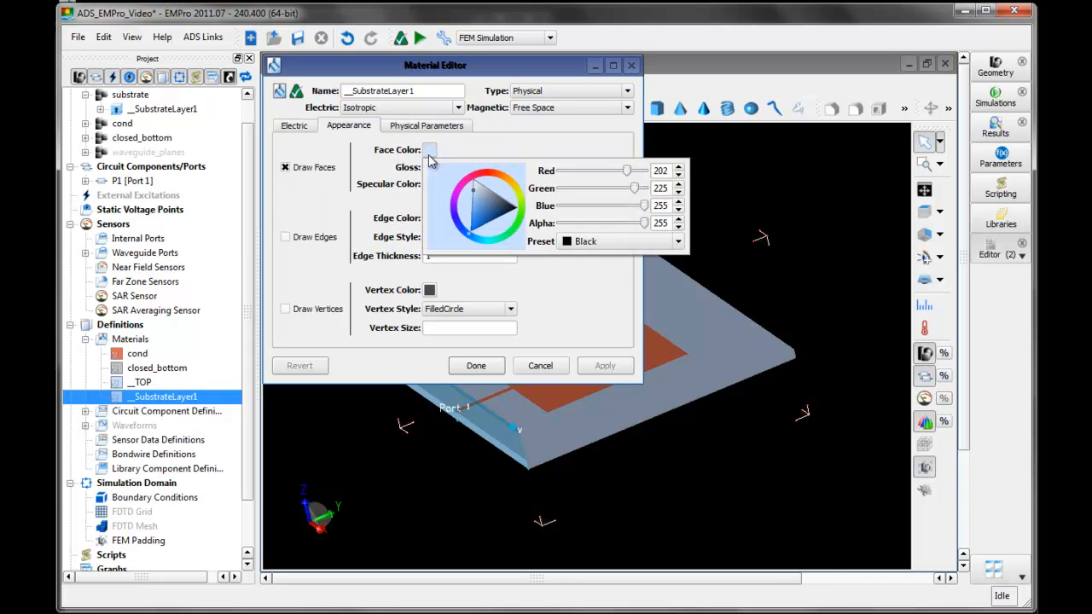
{"action": "left_click_drag", "start_coordinate": [474, 240], "coordinate": [521, 212]}
{"action": "left_click", "coordinate": [562, 296]}
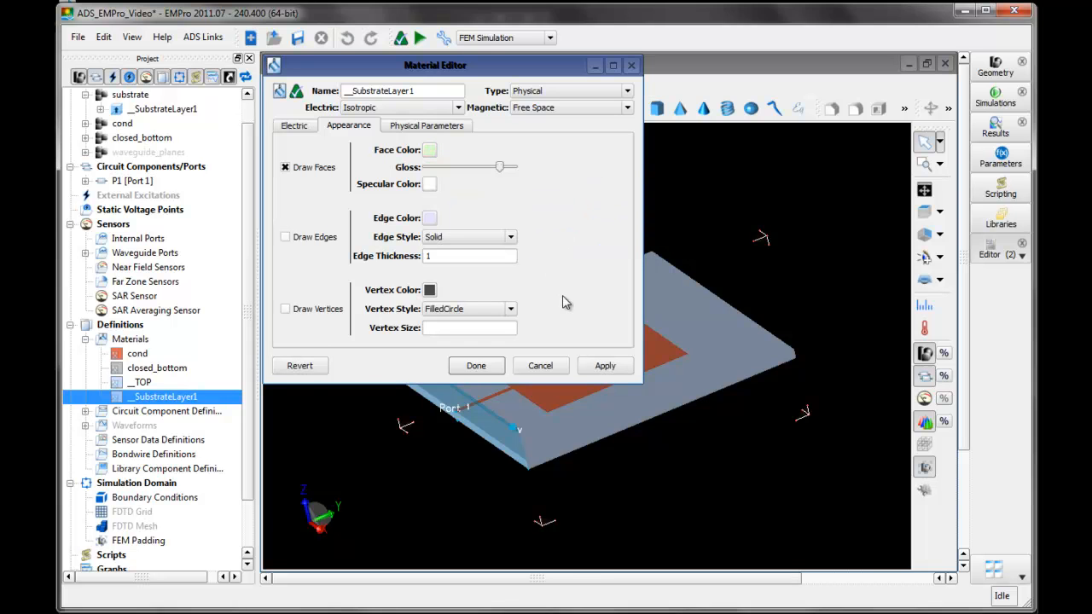
{"action": "left_click", "coordinate": [601, 369]}
{"action": "left_click", "coordinate": [476, 365]}
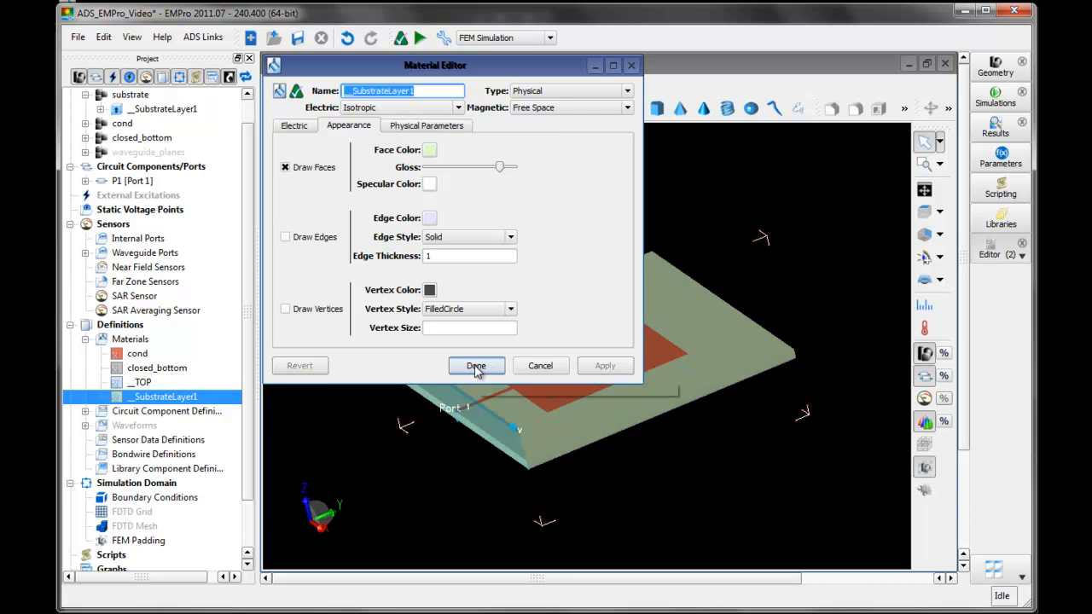
{"action": "mouse_move", "coordinate": [490, 504]}
{"action": "middle_mouse_down"}
{"action": "mouse_move", "coordinate": [502, 476]}
{"action": "mouse_move", "coordinate": [513, 475]}
{"action": "mouse_move", "coordinate": [511, 506]}
{"action": "mouse_move", "coordinate": [482, 505]}
{"action": "mouse_move", "coordinate": [505, 513]}
{"action": "middle_mouse_up"}
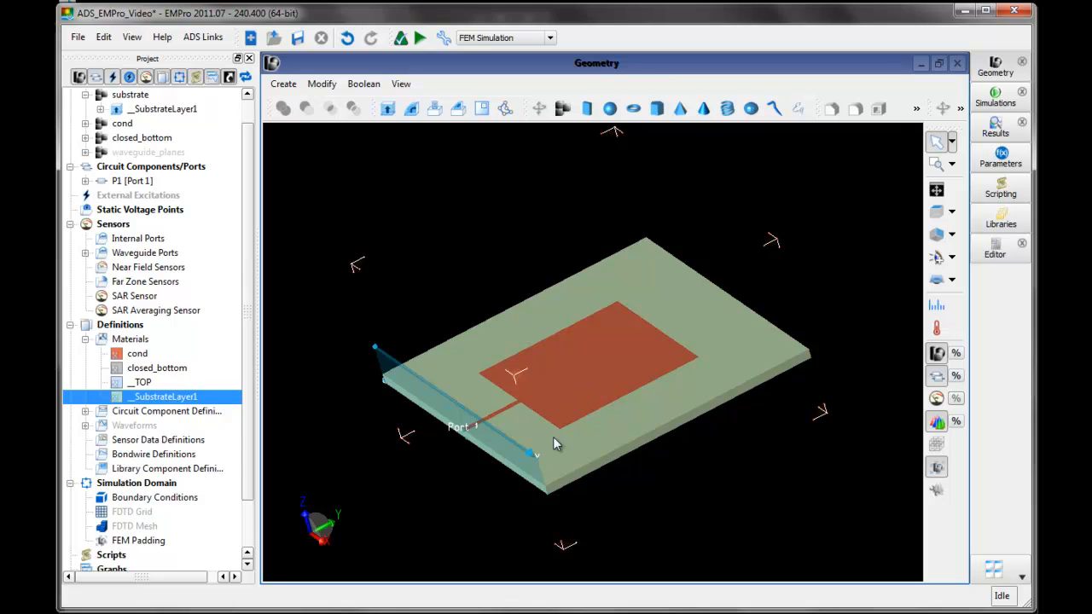
{"action": "left_click", "coordinate": [86, 340]}
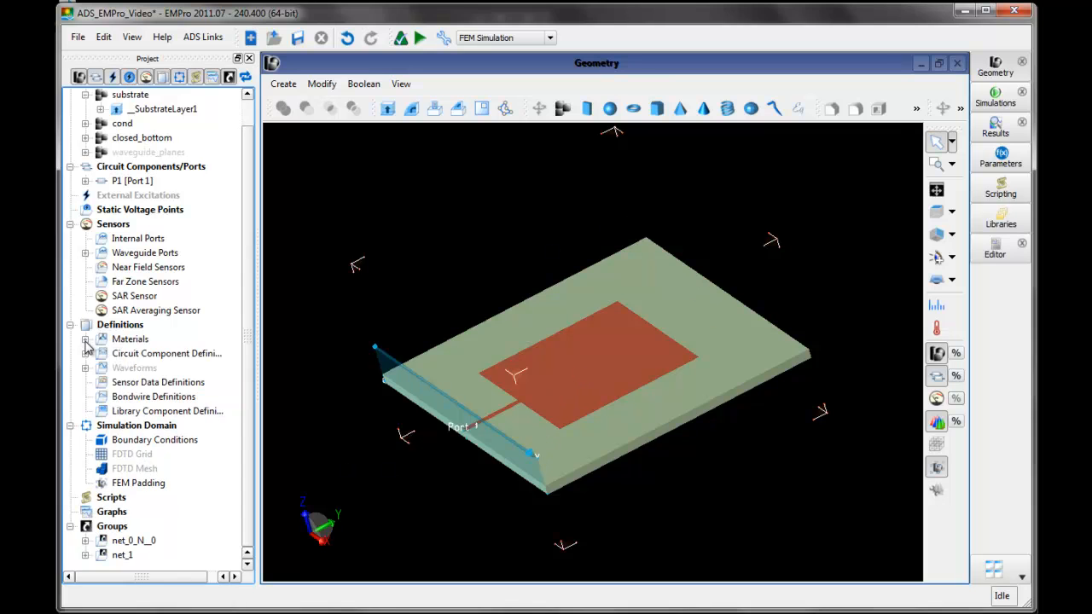
- Inspect the sheet body profile of the cond part in its modeling sequence and close it unchanged
{"action": "left_click", "coordinate": [85, 124]}
{"action": "double_click", "coordinate": [138, 139]}
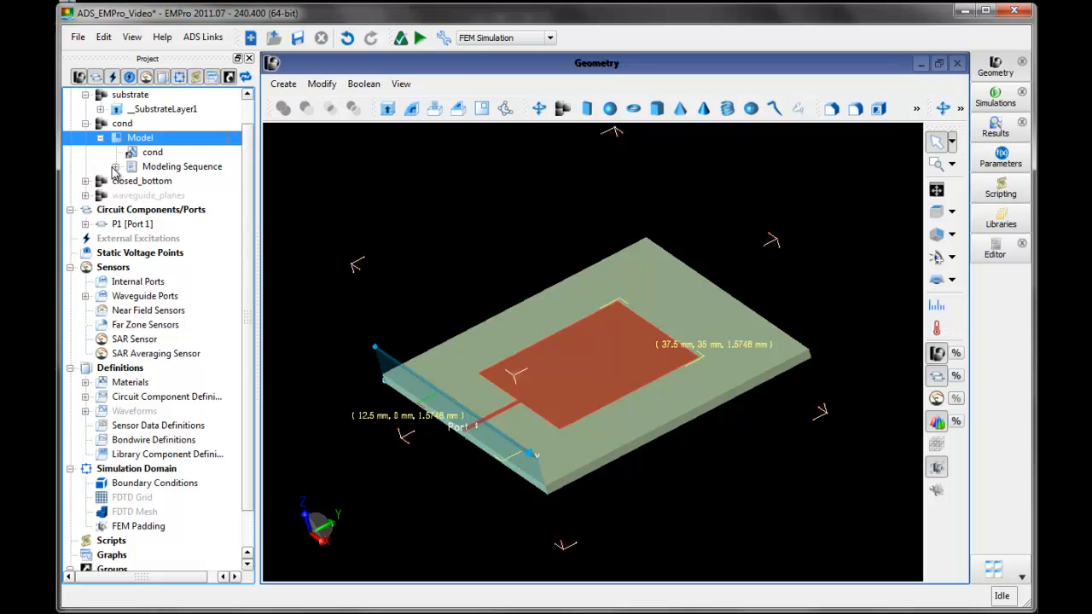
{"action": "left_click", "coordinate": [115, 166]}
{"action": "left_click", "coordinate": [175, 182]}
{"action": "double_click", "coordinate": [175, 182]}
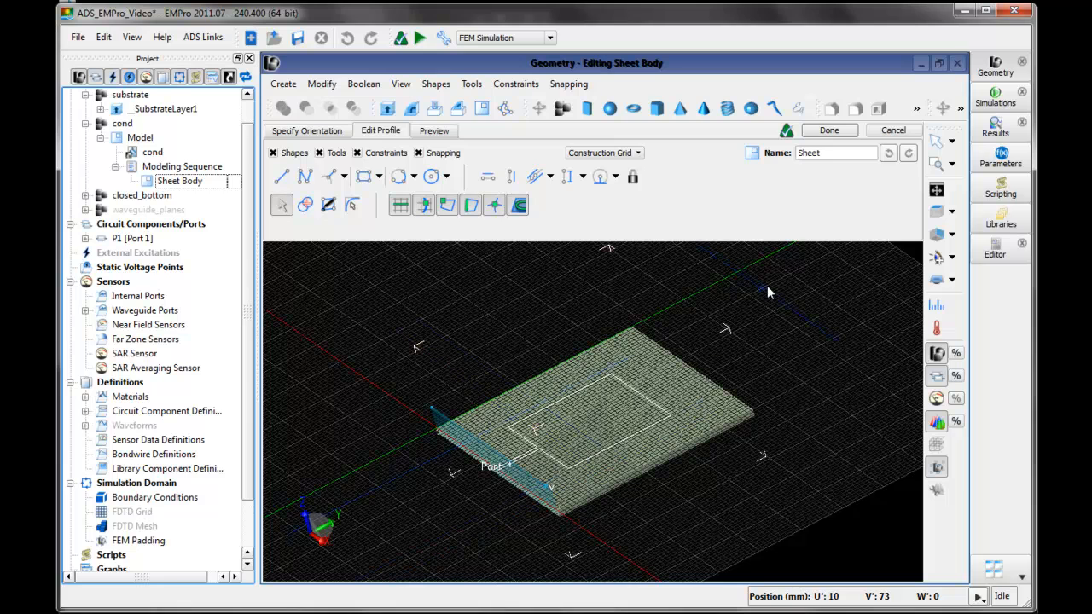
{"action": "left_click", "coordinate": [828, 131]}
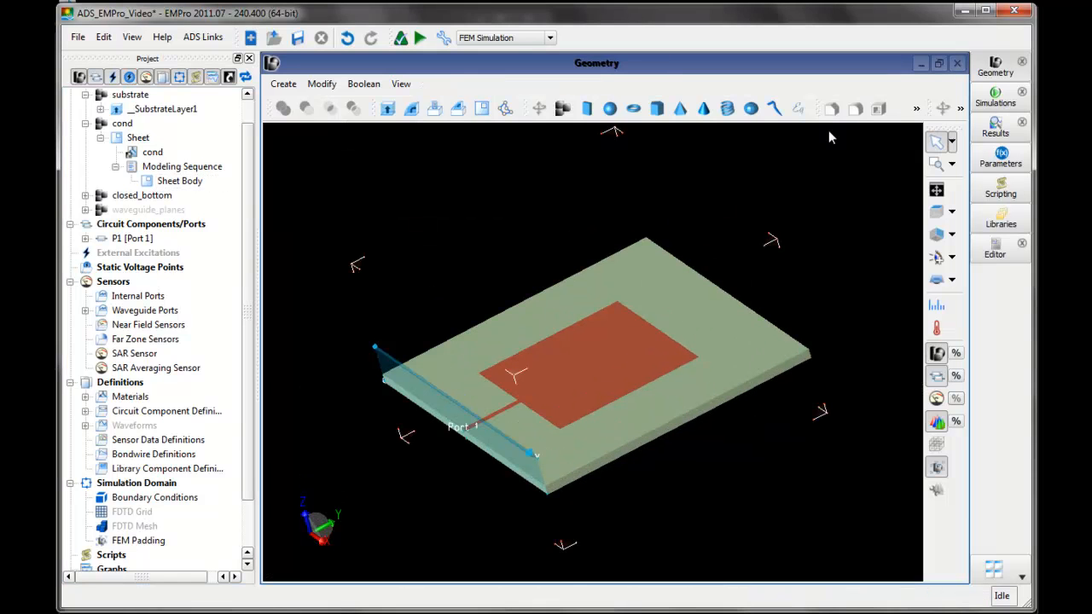
{"action": "left_click", "coordinate": [115, 167]}
{"action": "left_click", "coordinate": [100, 139]}
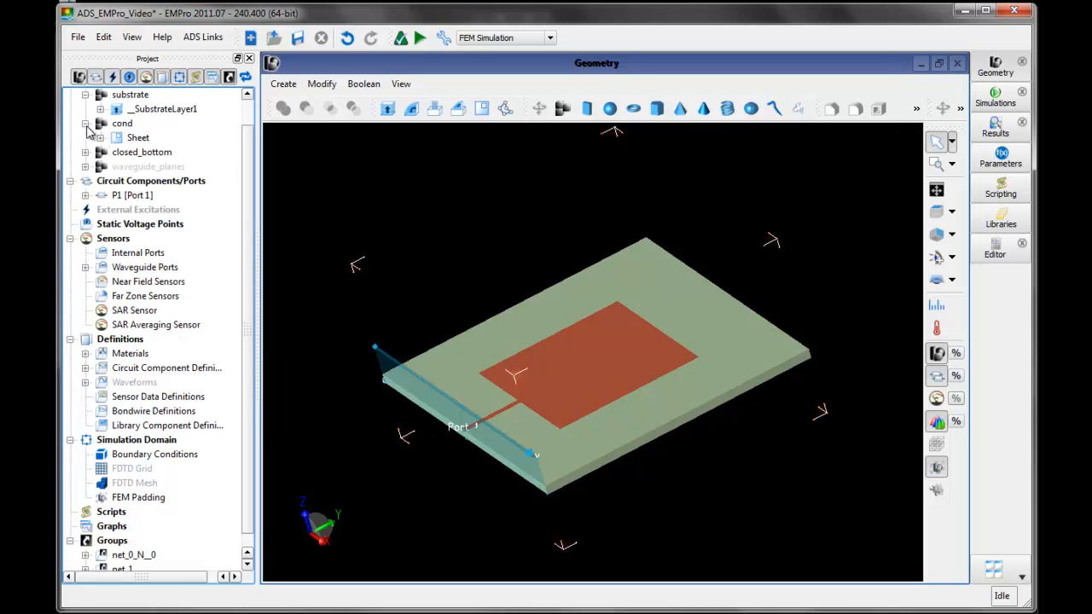
{"action": "left_click", "coordinate": [85, 123]}
{"action": "left_click", "coordinate": [85, 95]}
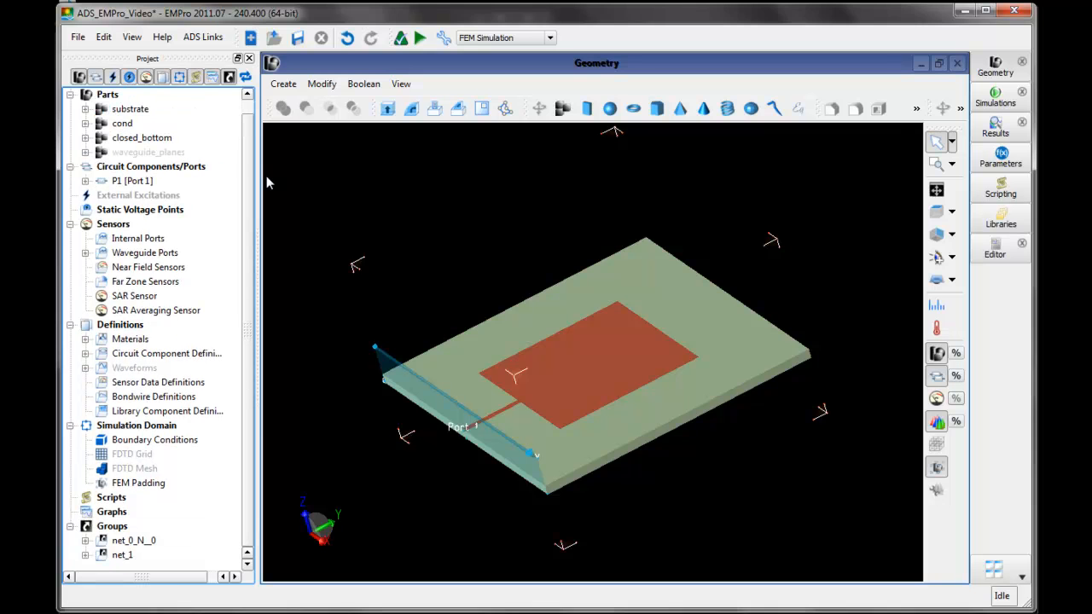
{"action": "left_click_drag", "start_coordinate": [247, 174], "coordinate": [247, 153]}
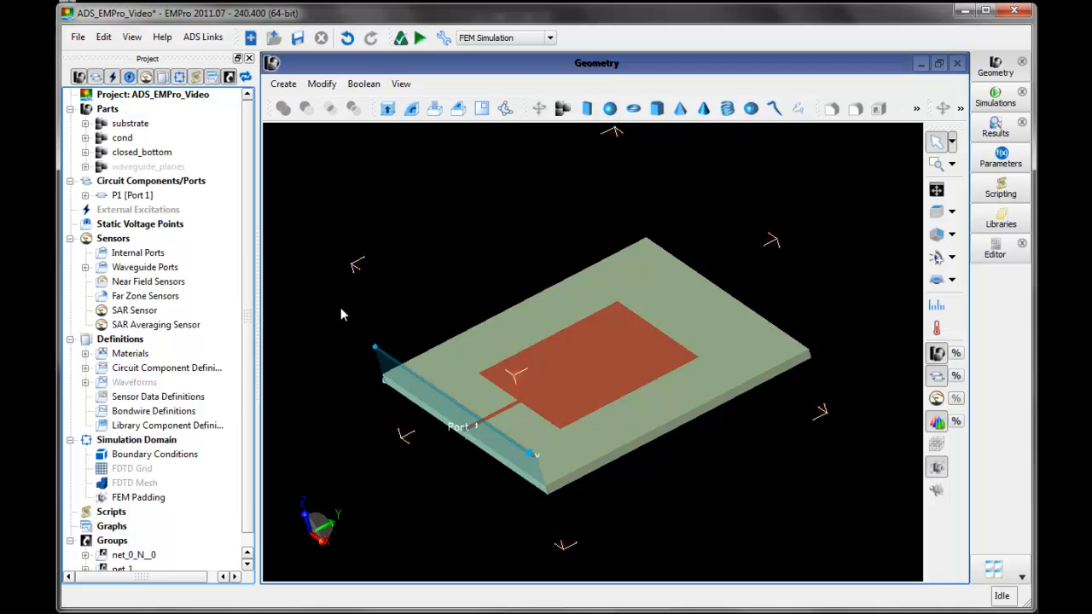
- Add an enabled far zone sensor covering theta 0 to 180° and phi 0 to 360° in 5° increments, and preview its sphere
{"action": "left_click", "coordinate": [169, 300]}
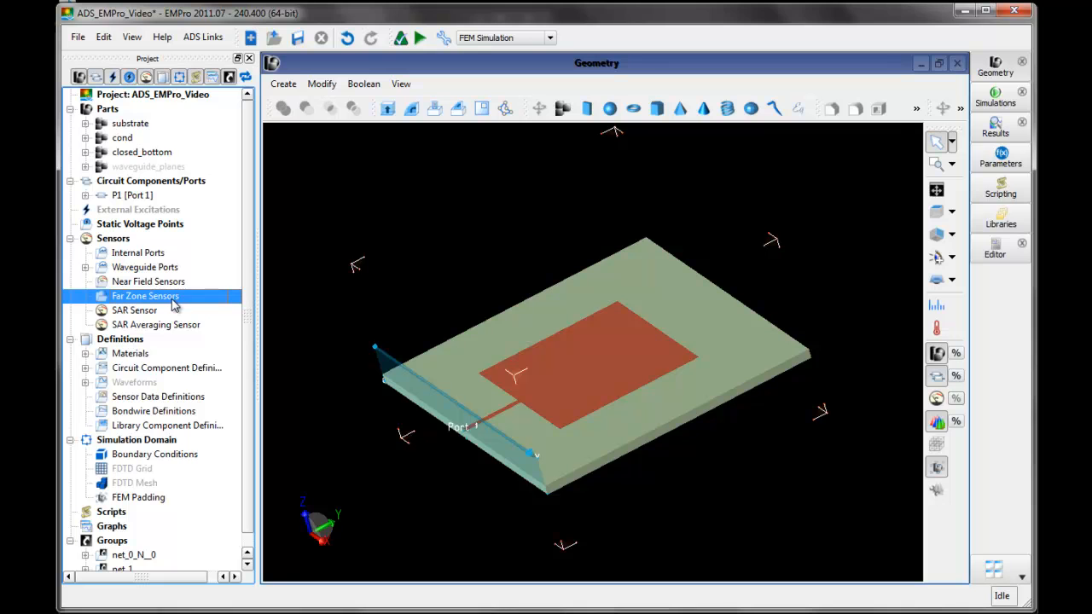
{"action": "right_click", "coordinate": [173, 304]}
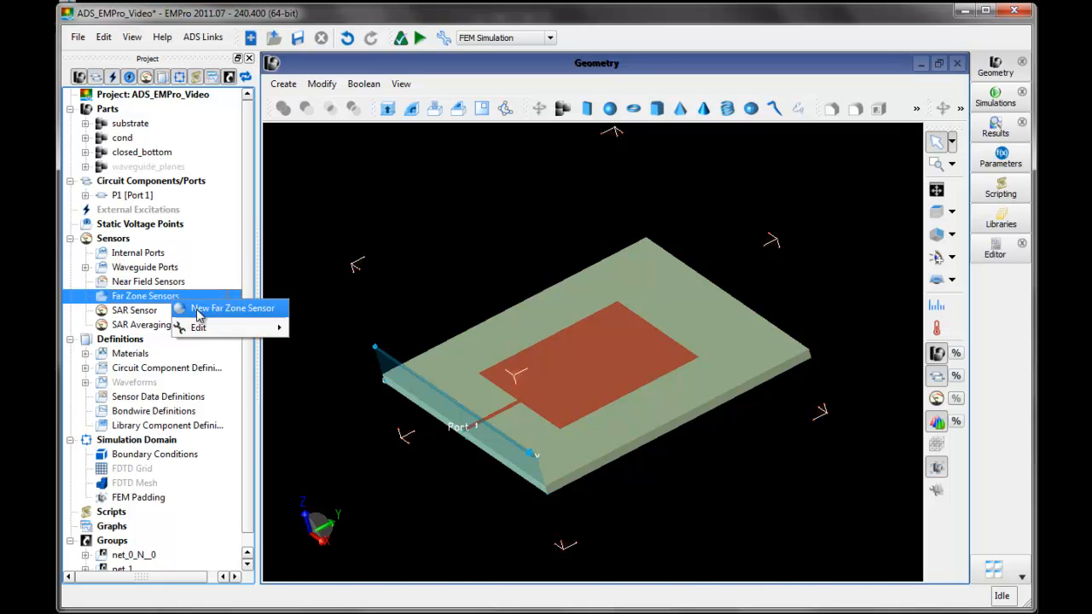
{"action": "left_click", "coordinate": [226, 308]}
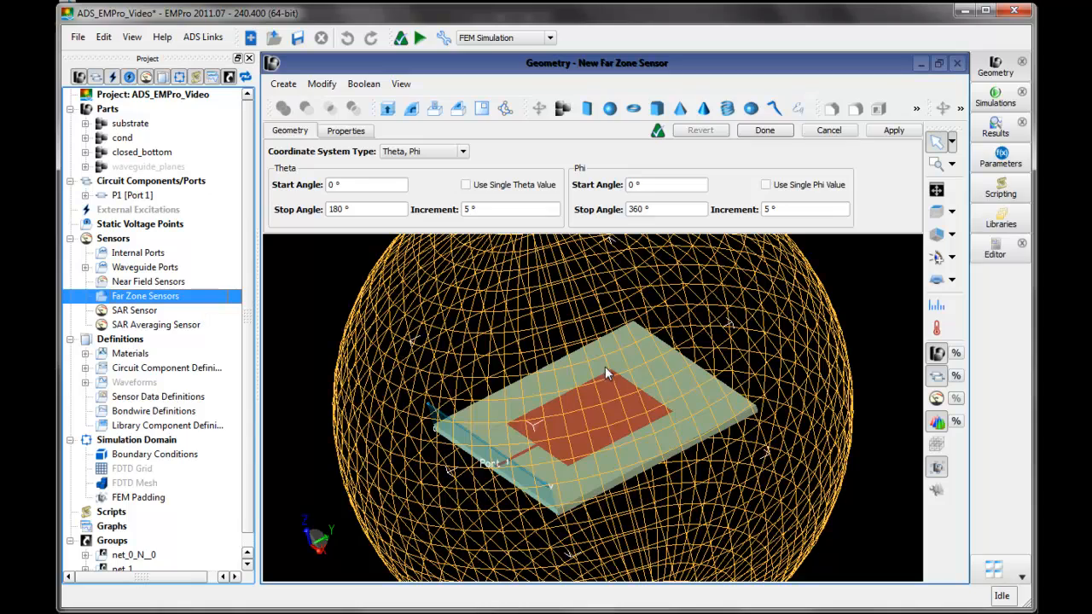
{"action": "mouse_move", "coordinate": [333, 487]}
{"action": "middle_mouse_down"}
{"action": "mouse_move", "coordinate": [372, 434]}
{"action": "mouse_move", "coordinate": [412, 407]}
{"action": "mouse_move", "coordinate": [388, 455]}
{"action": "mouse_move", "coordinate": [332, 498]}
{"action": "mouse_move", "coordinate": [314, 489]}
{"action": "mouse_move", "coordinate": [322, 476]}
{"action": "middle_mouse_up"}
{"action": "left_click", "coordinate": [370, 210]}
{"action": "left_click", "coordinate": [377, 182]}
{"action": "left_click", "coordinate": [658, 209]}
{"action": "left_click", "coordinate": [655, 185]}
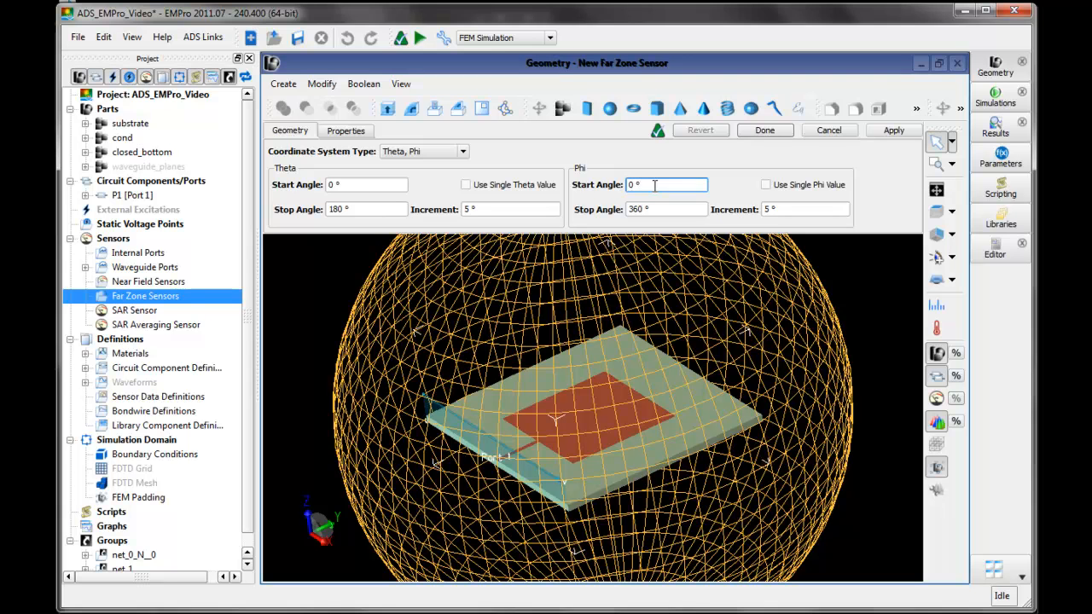
{"action": "left_click", "coordinate": [351, 133]}
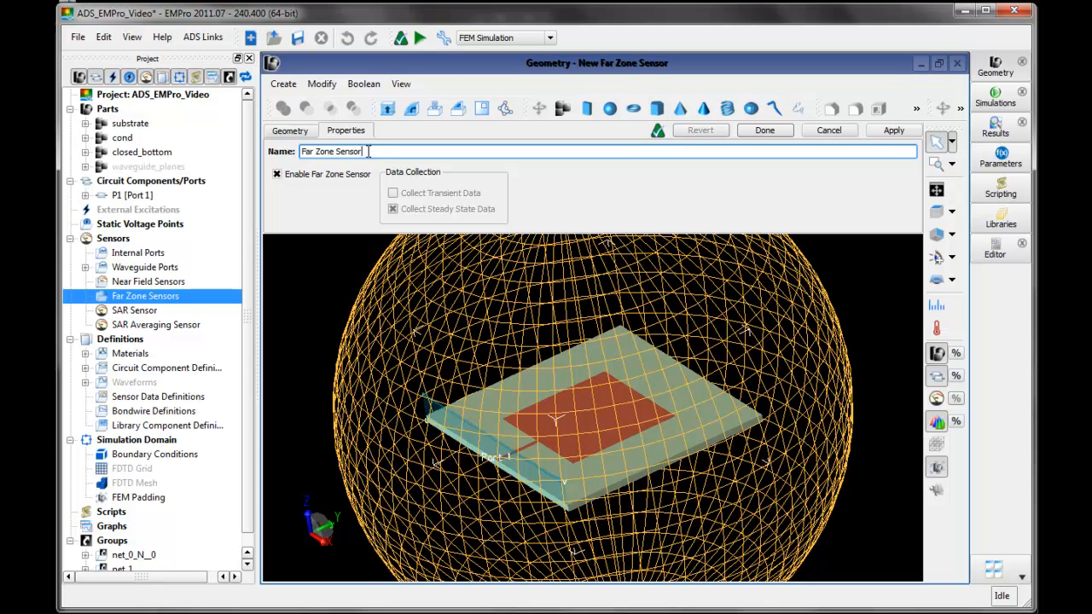
{"action": "left_click", "coordinate": [757, 131]}
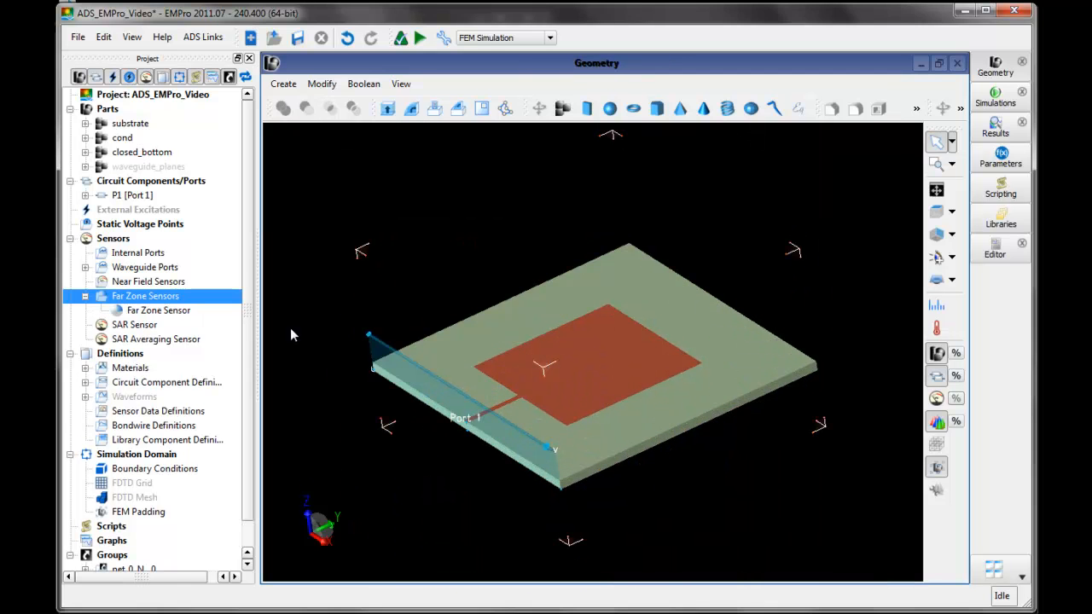
{"action": "left_click", "coordinate": [184, 312]}
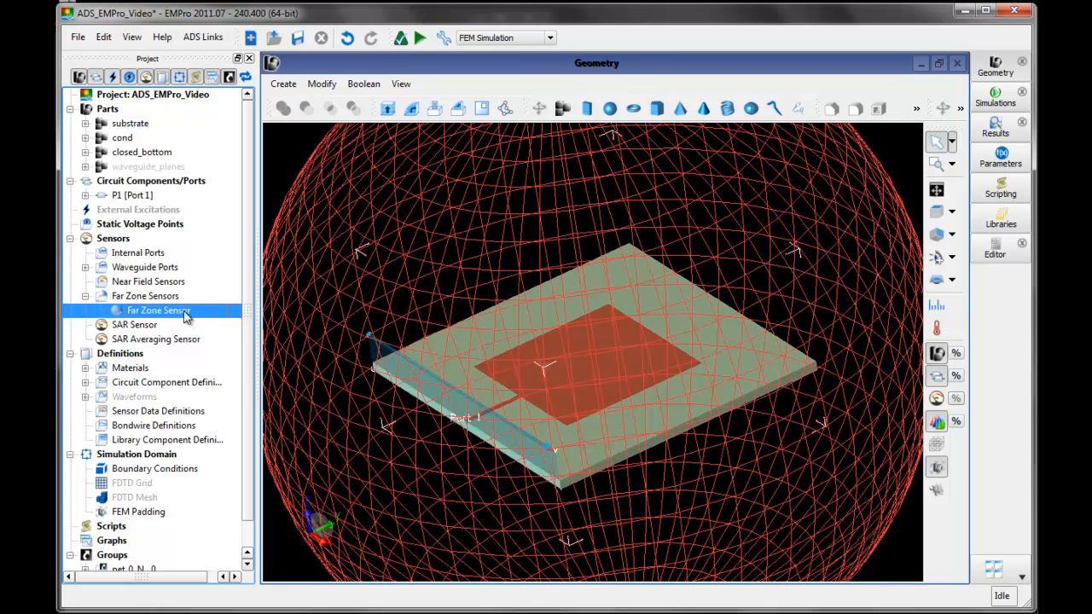
{"action": "left_click", "coordinate": [167, 298]}
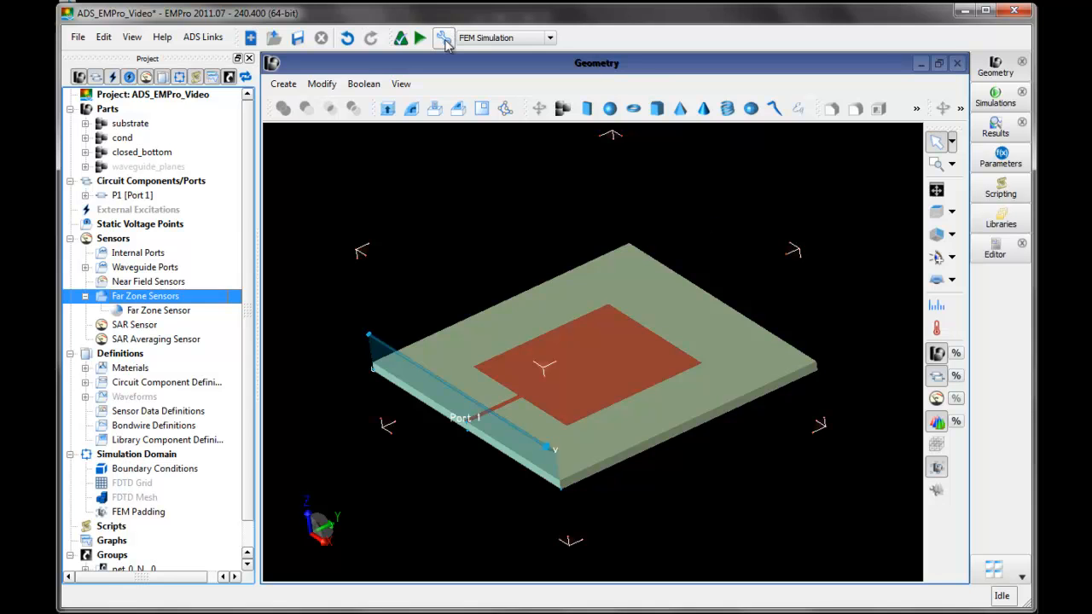
- In the FEM simulation setup, delete the minFreq to maxFreq frequency plan and save fields for all frequencies from the frequency plan and mesh frequency
{"action": "left_click", "coordinate": [550, 40]}
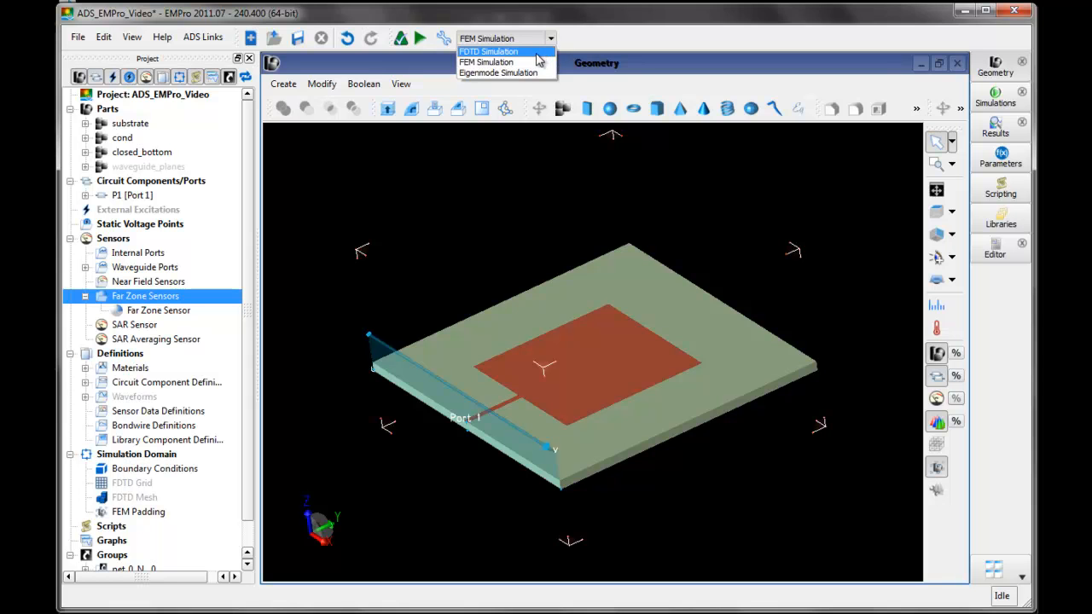
{"action": "left_click", "coordinate": [577, 39]}
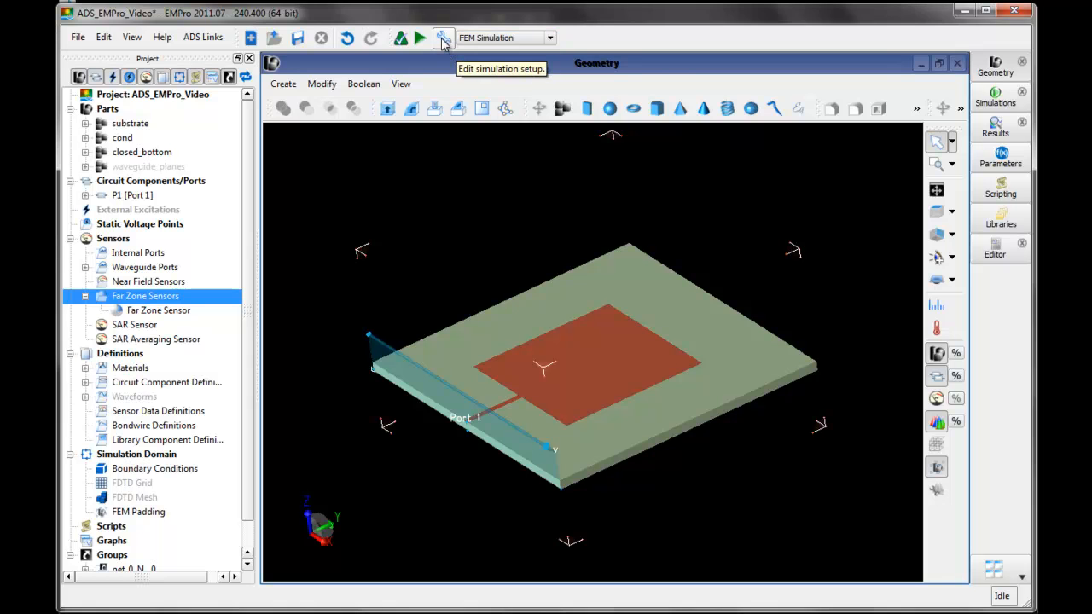
{"action": "left_click", "coordinate": [443, 41]}
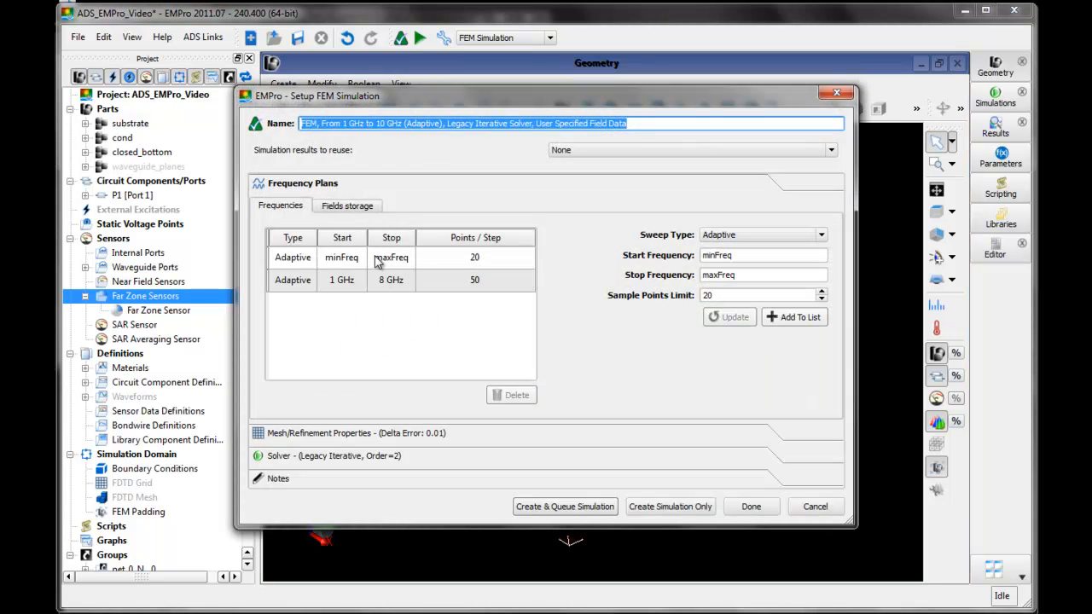
{"action": "left_click", "coordinate": [360, 260]}
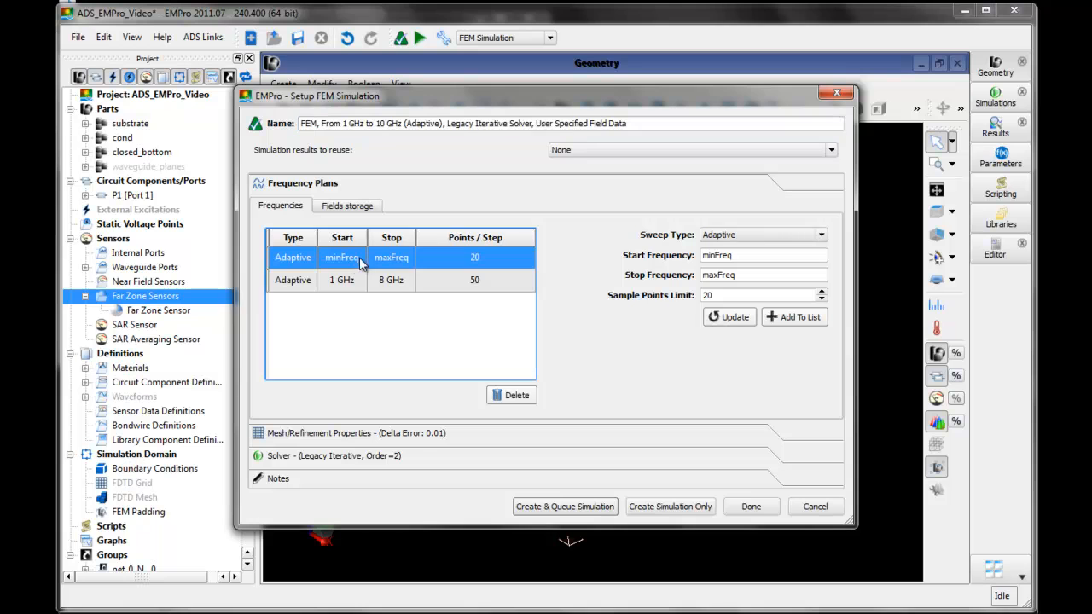
{"action": "left_click", "coordinate": [516, 396]}
{"action": "left_click", "coordinate": [331, 267]}
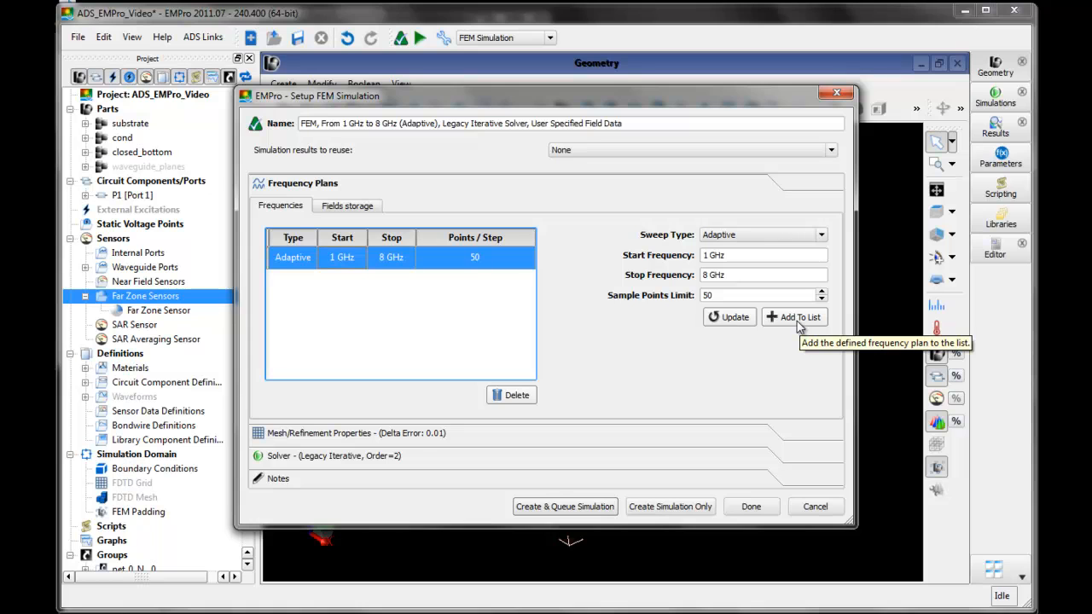
{"action": "left_click", "coordinate": [353, 211]}
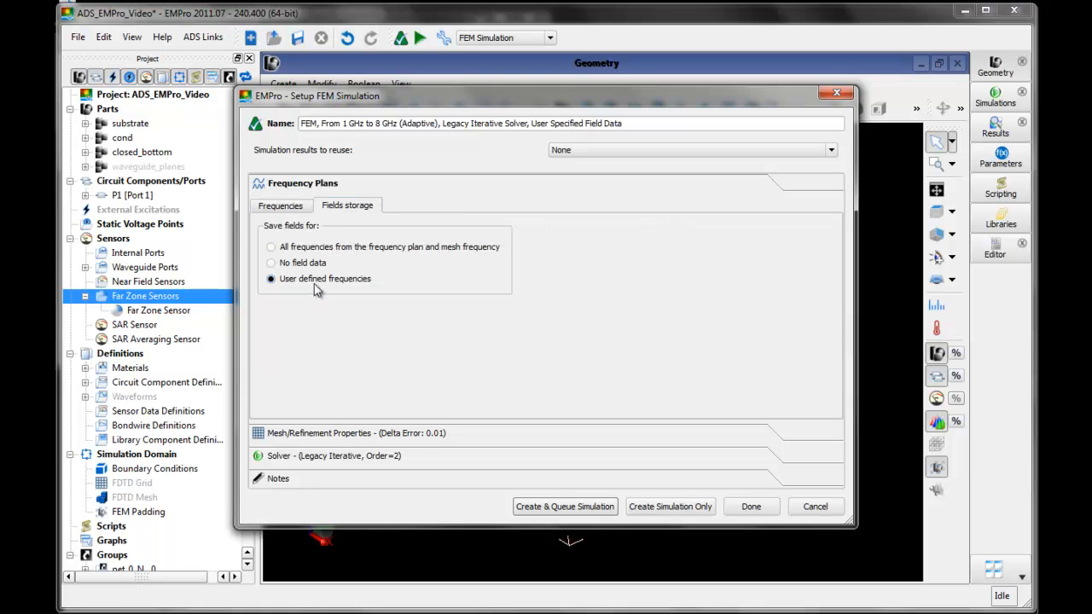
{"action": "left_click", "coordinate": [273, 249]}
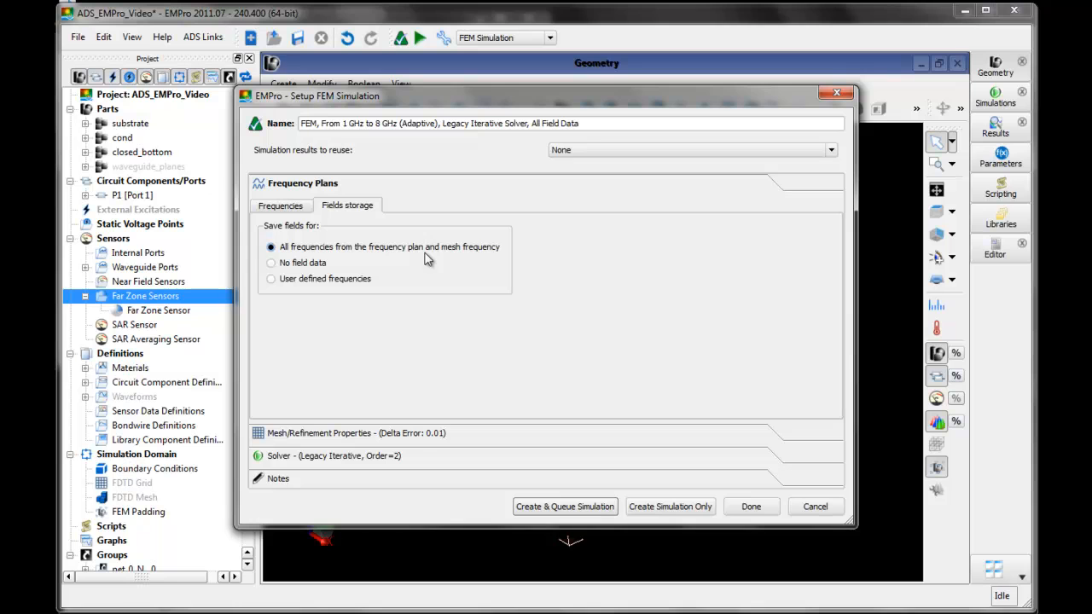
- Review the mesh stop criterion and refinement settings, and set the initial conductor mesh to Automatic
{"action": "left_click", "coordinate": [420, 432]}
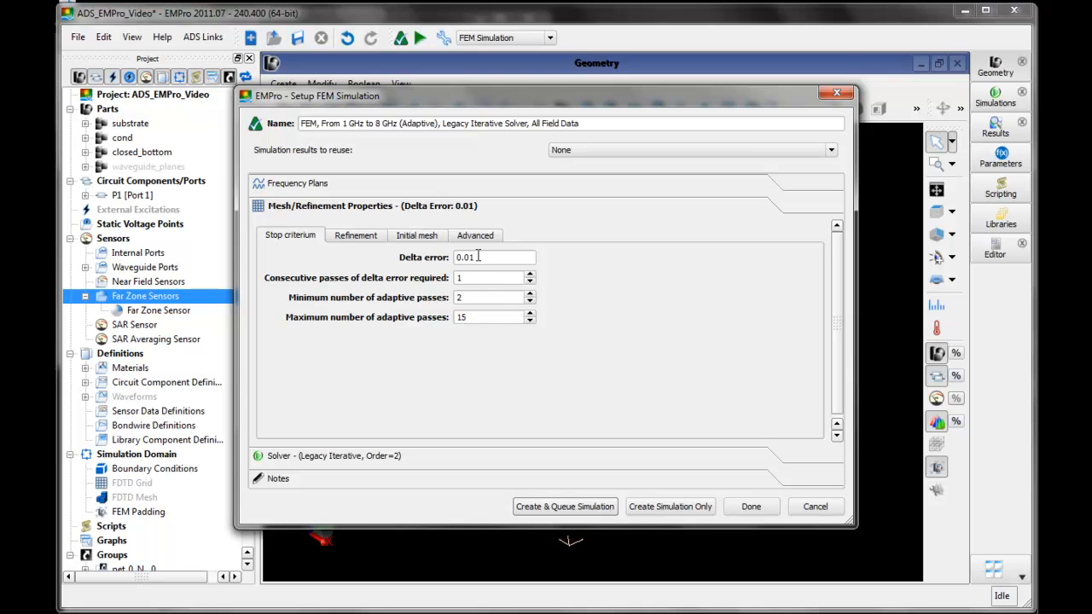
{"action": "left_click", "coordinate": [367, 237]}
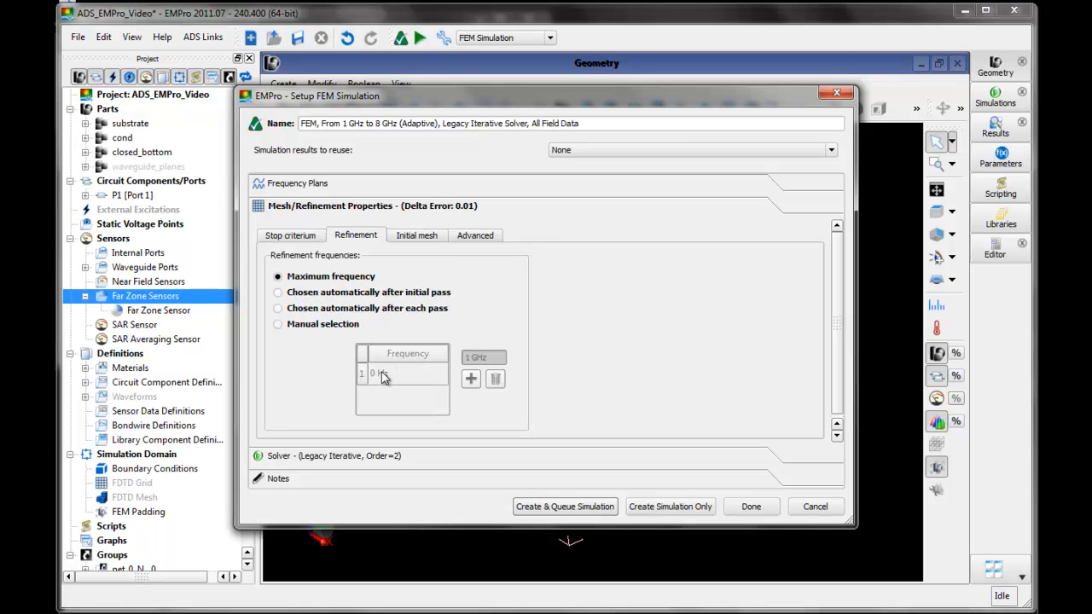
{"action": "left_click", "coordinate": [423, 241]}
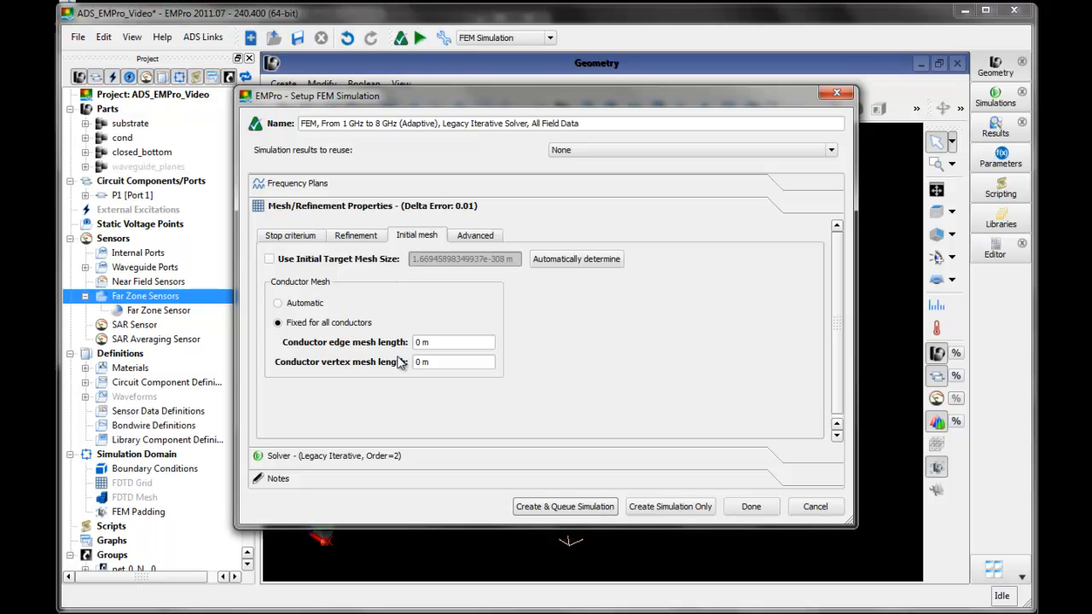
{"action": "left_click", "coordinate": [288, 305]}
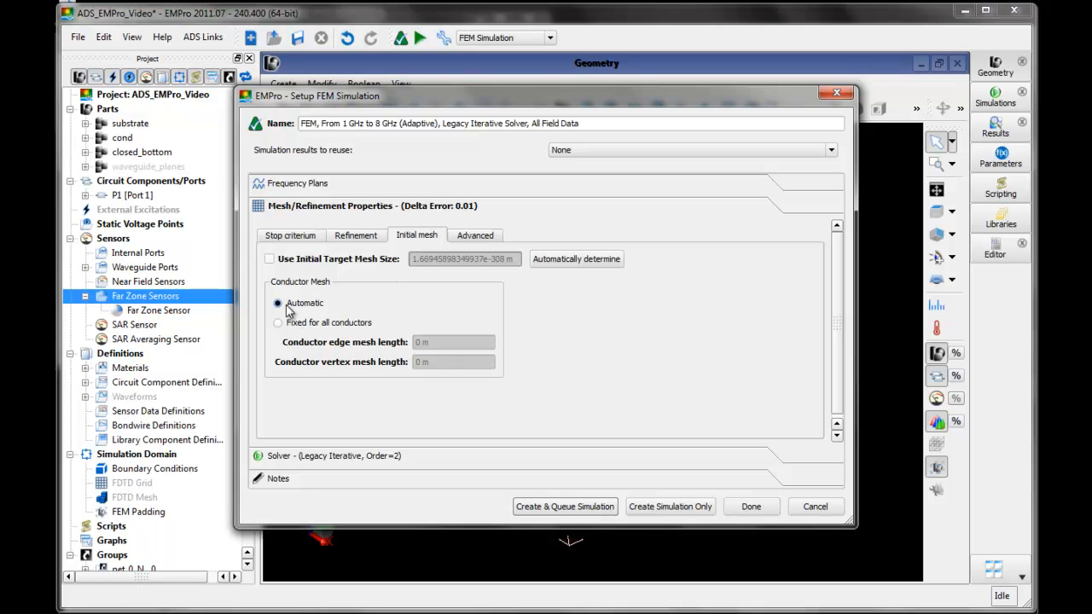
- Review the advanced mesh settings, the solver settings and the notes section of the FEM simulation setup
{"action": "left_click", "coordinate": [486, 239]}
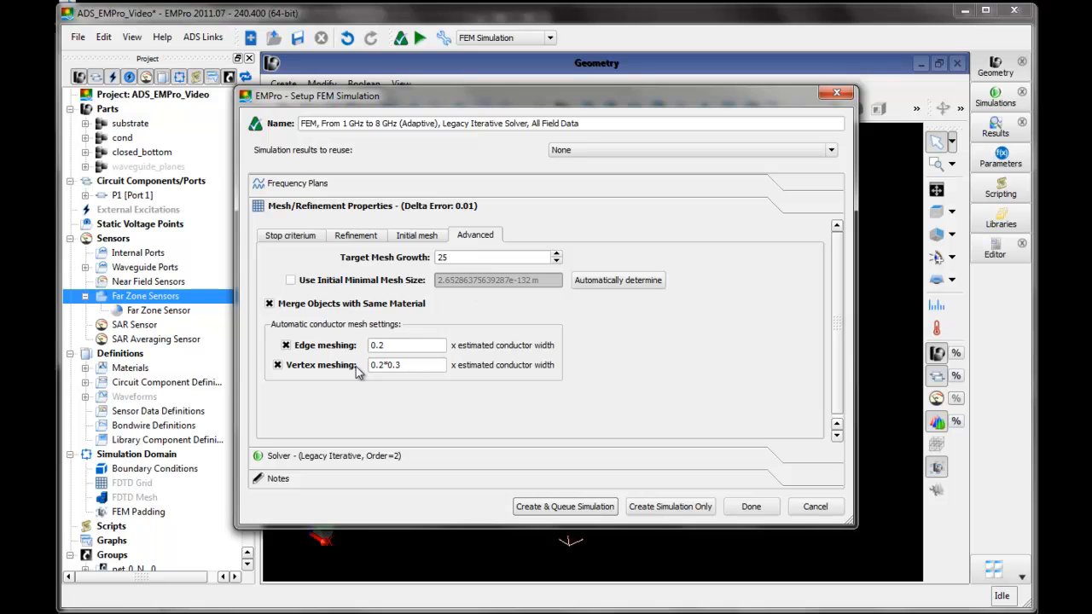
{"action": "left_click", "coordinate": [394, 456]}
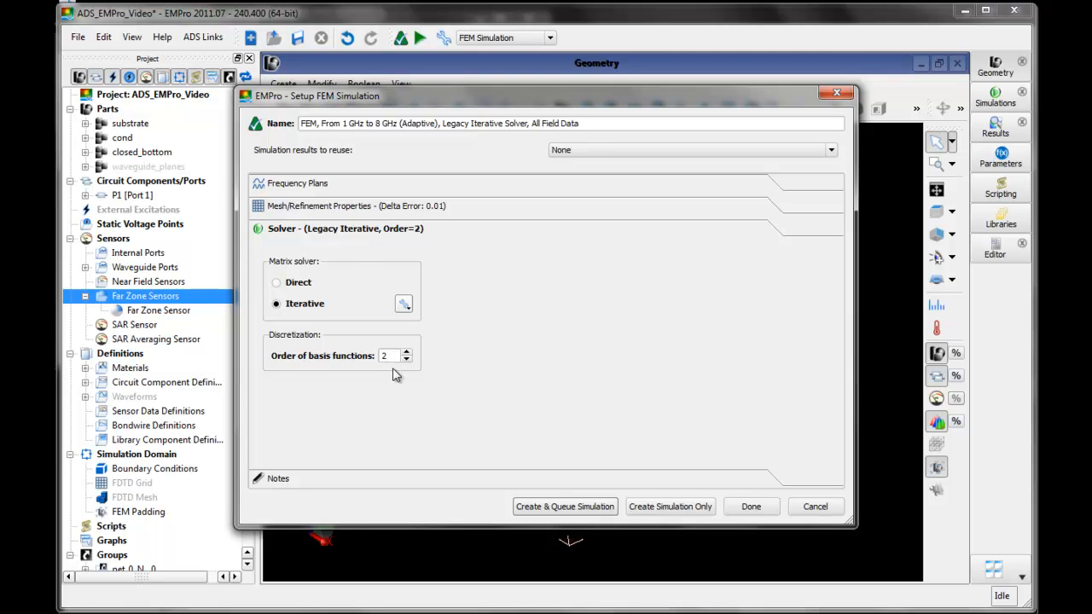
{"action": "left_click", "coordinate": [386, 480]}
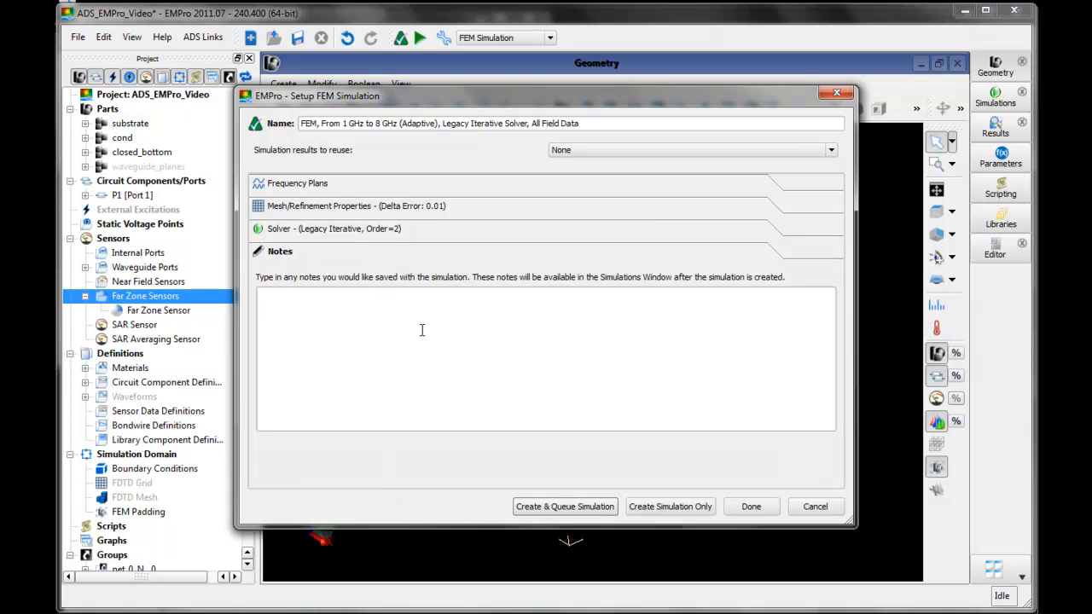
- Keep the proposed simulation name, leave the notes empty, and create and queue the FEM simulation
{"action": "left_click", "coordinate": [385, 315]}
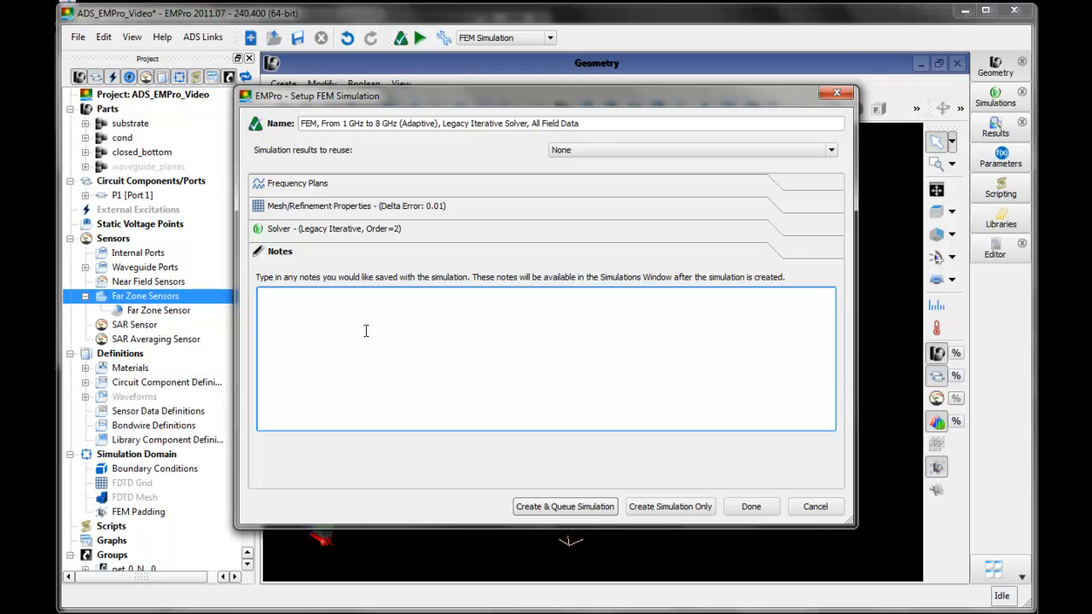
{"action": "left_click", "coordinate": [378, 125]}
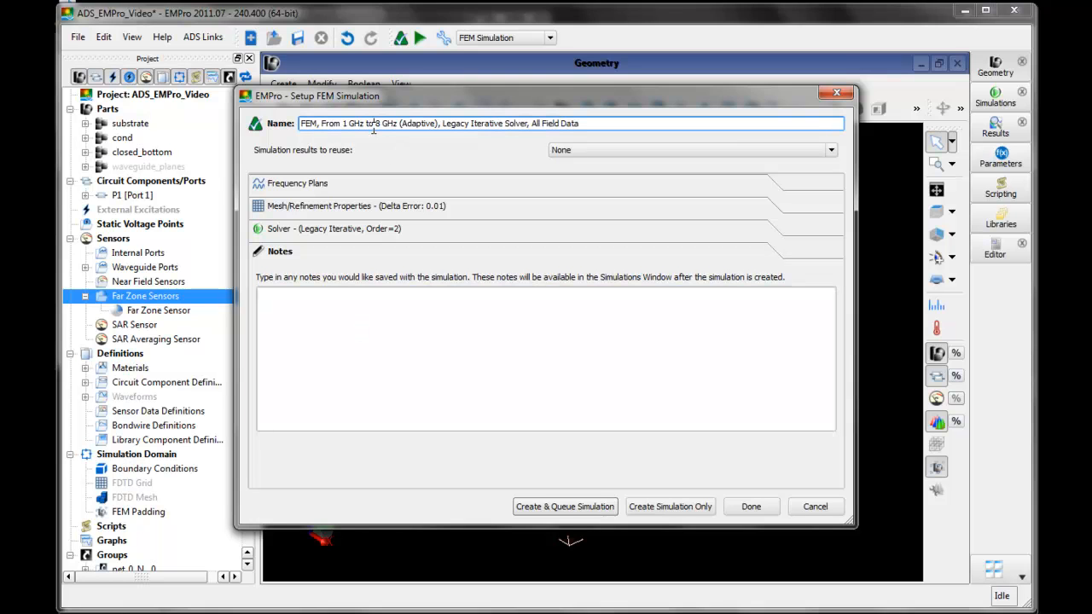
{"action": "left_click_drag", "start_coordinate": [300, 124], "coordinate": [579, 124]}
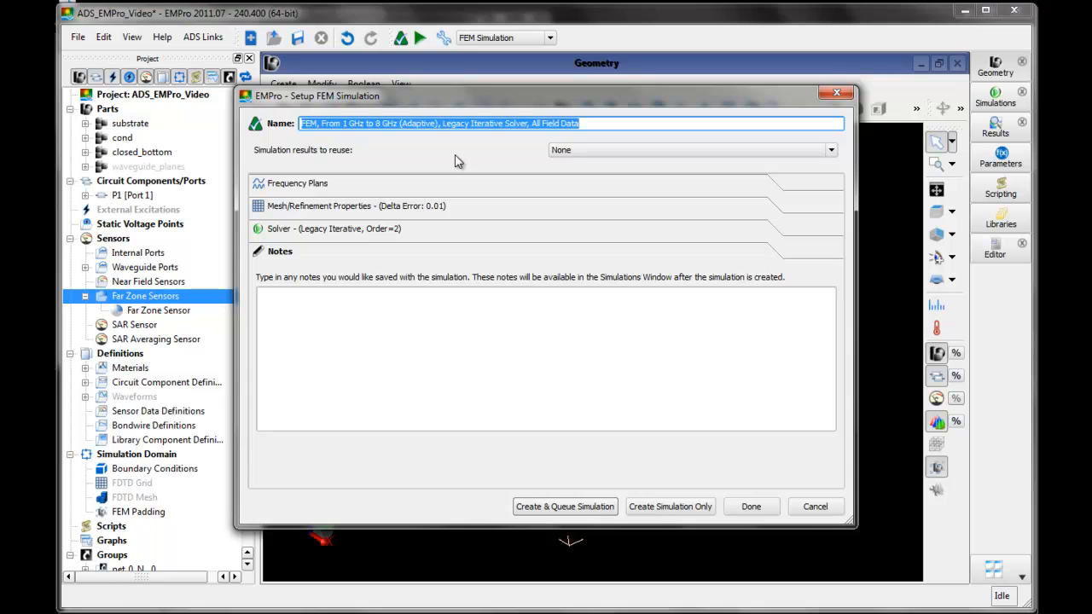
{"action": "left_click", "coordinate": [456, 345]}
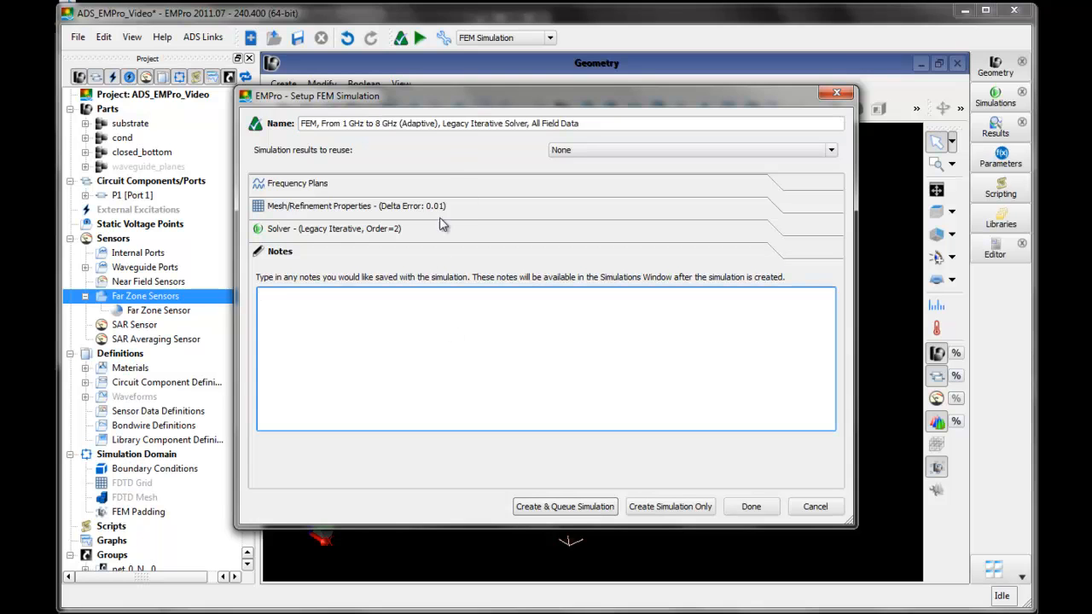
{"action": "left_click", "coordinate": [533, 512]}
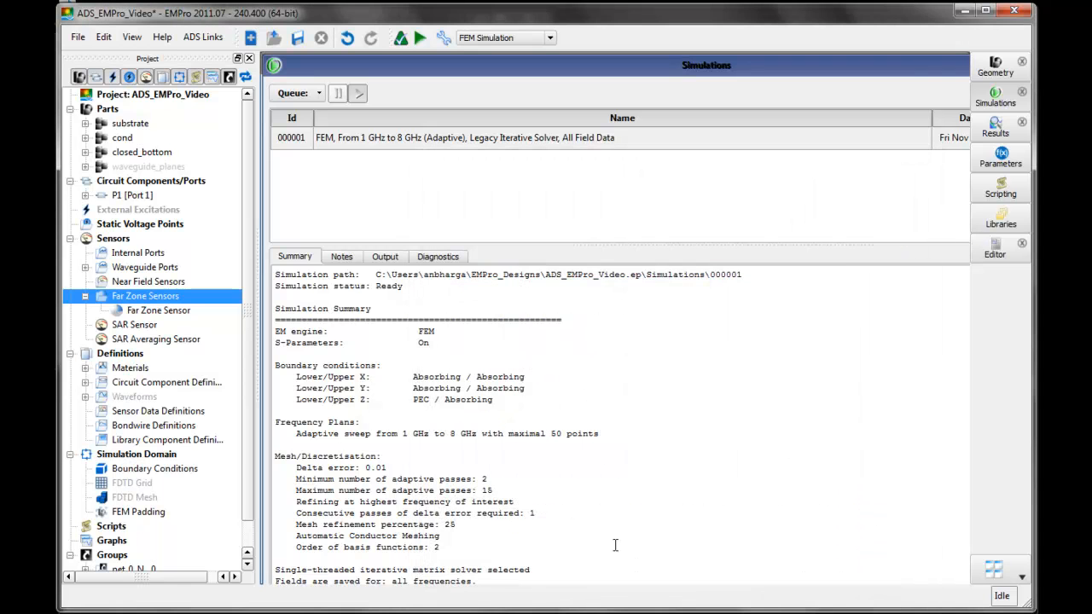
- Examine the simulation's output log, including the FEM engine details, estimated conductor widths and initial mesh
{"action": "left_click", "coordinate": [388, 257]}
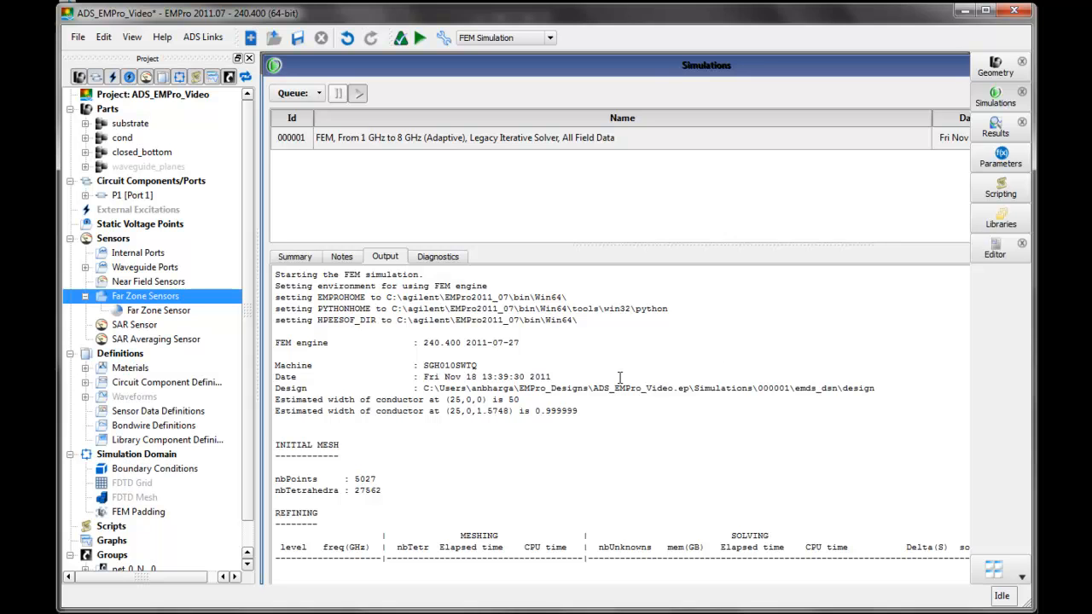
{"action": "left_click_drag", "start_coordinate": [608, 396], "coordinate": [385, 365]}
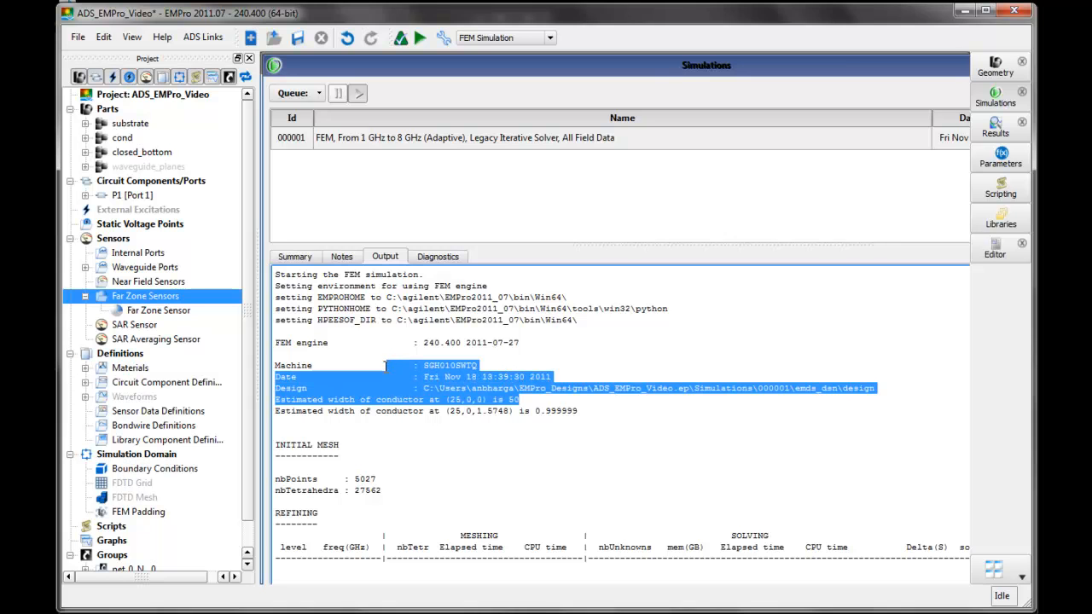
{"action": "left_click_drag", "start_coordinate": [543, 427], "coordinate": [418, 365]}
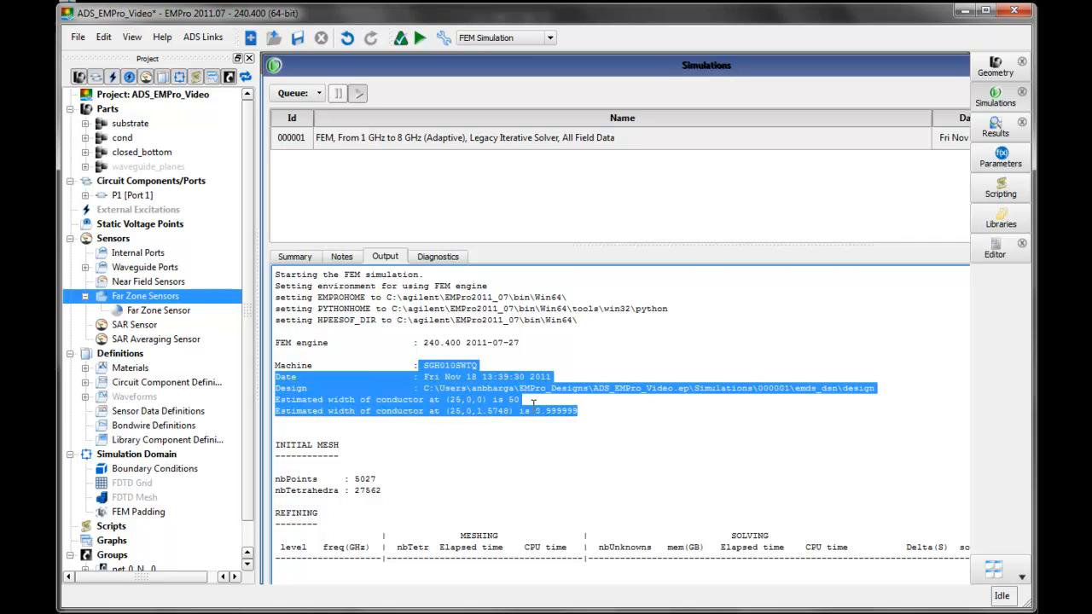
{"action": "left_click", "coordinate": [535, 345]}
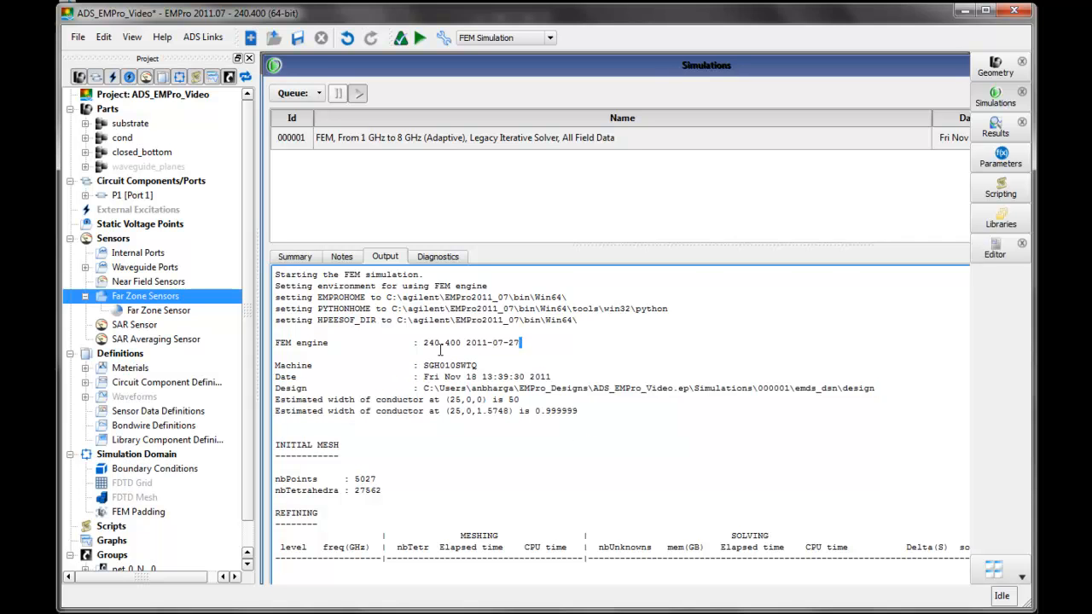
{"action": "left_click_drag", "start_coordinate": [440, 350], "coordinate": [428, 343], "text": "shift"}
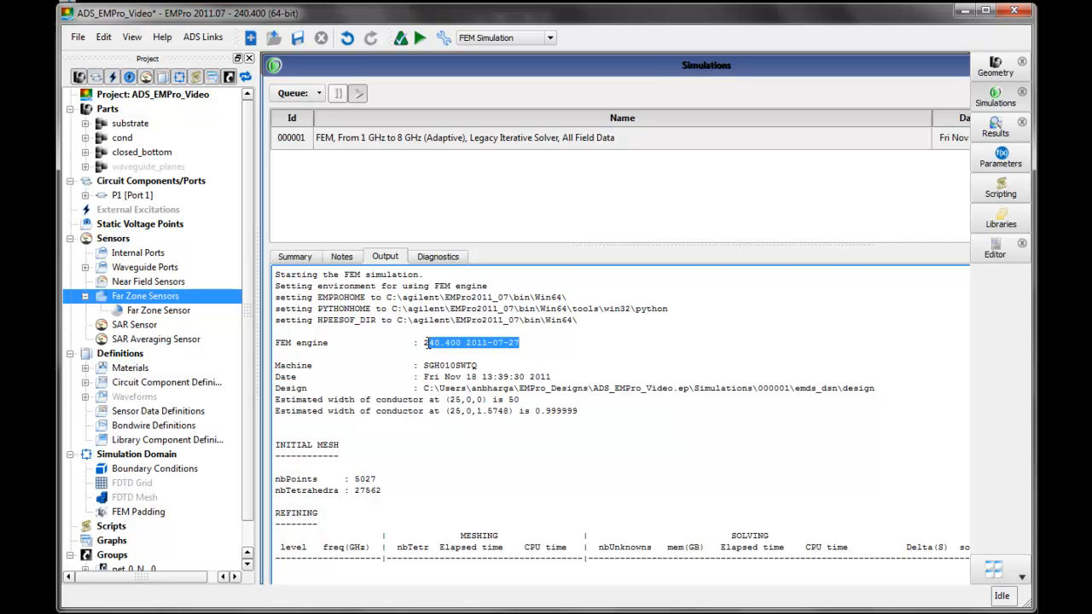
{"action": "left_click", "coordinate": [524, 360]}
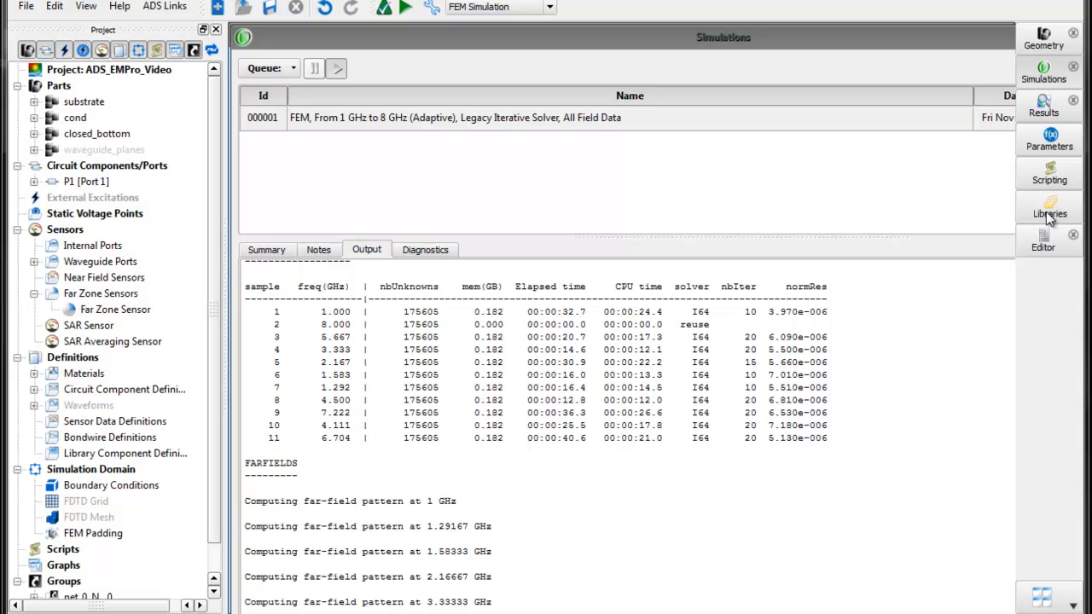
- Filter the results of simulation 000001 to frequency-domain S-Parameters for all sensors and plot S[1,1] against frequency
{"action": "left_click", "coordinate": [1048, 115]}
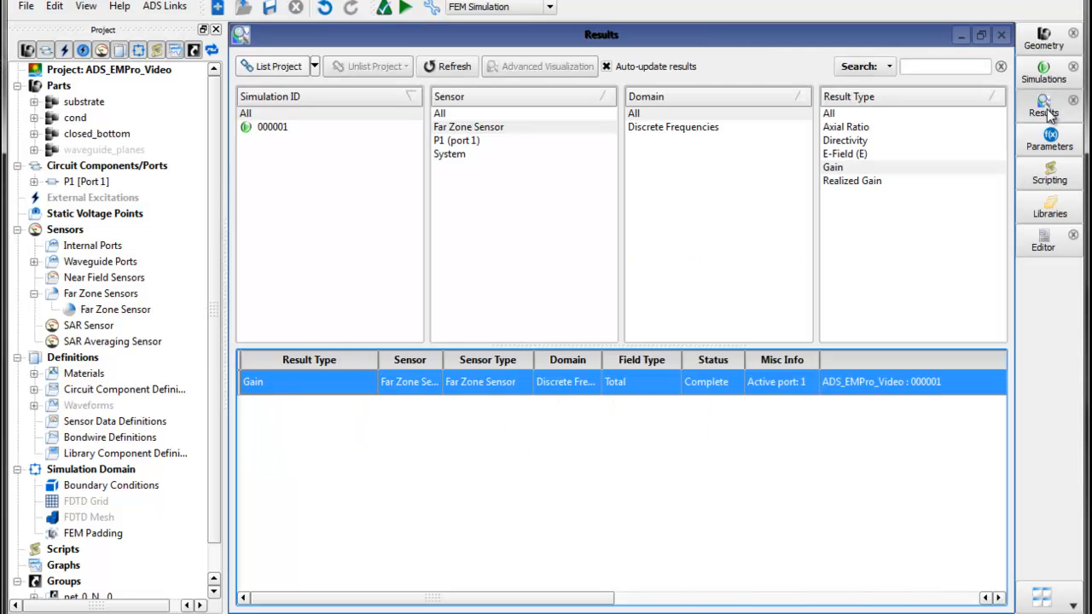
{"action": "left_click", "coordinate": [337, 133]}
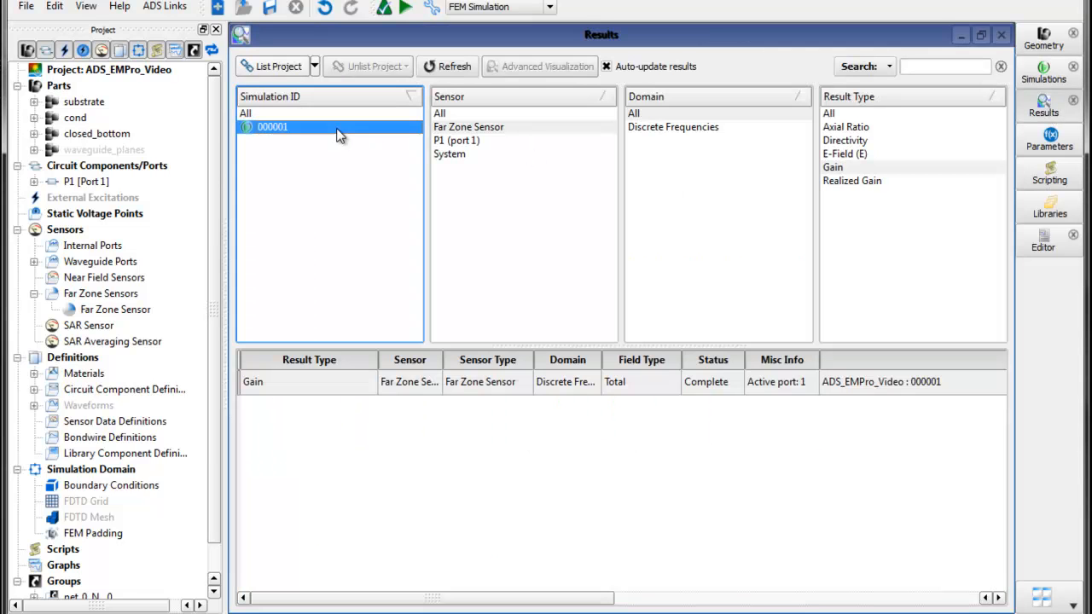
{"action": "left_click", "coordinate": [563, 114]}
{"action": "left_click", "coordinate": [675, 142]}
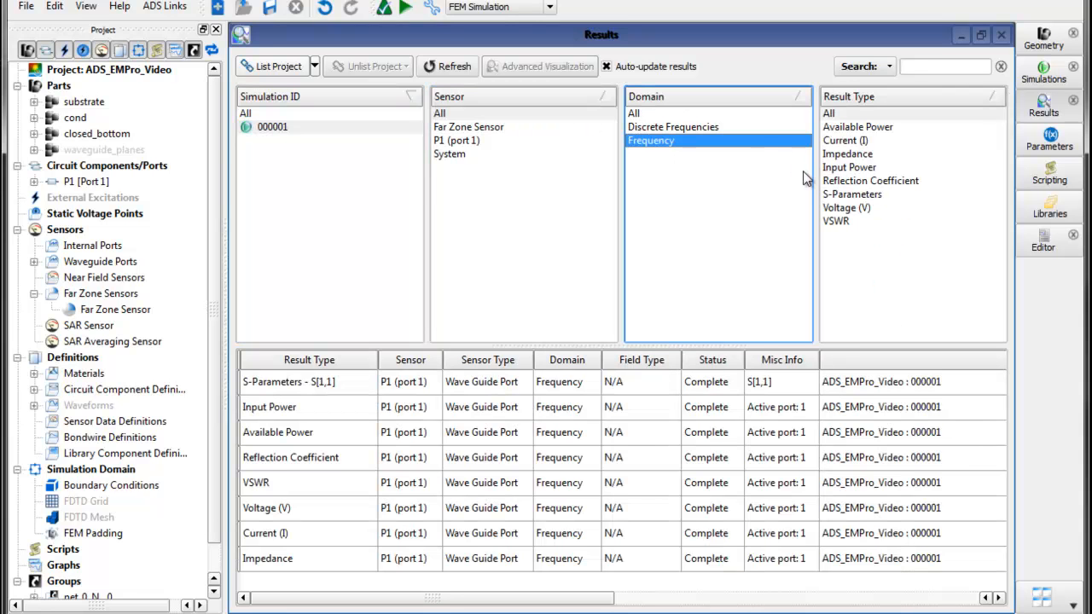
{"action": "left_click", "coordinate": [851, 197]}
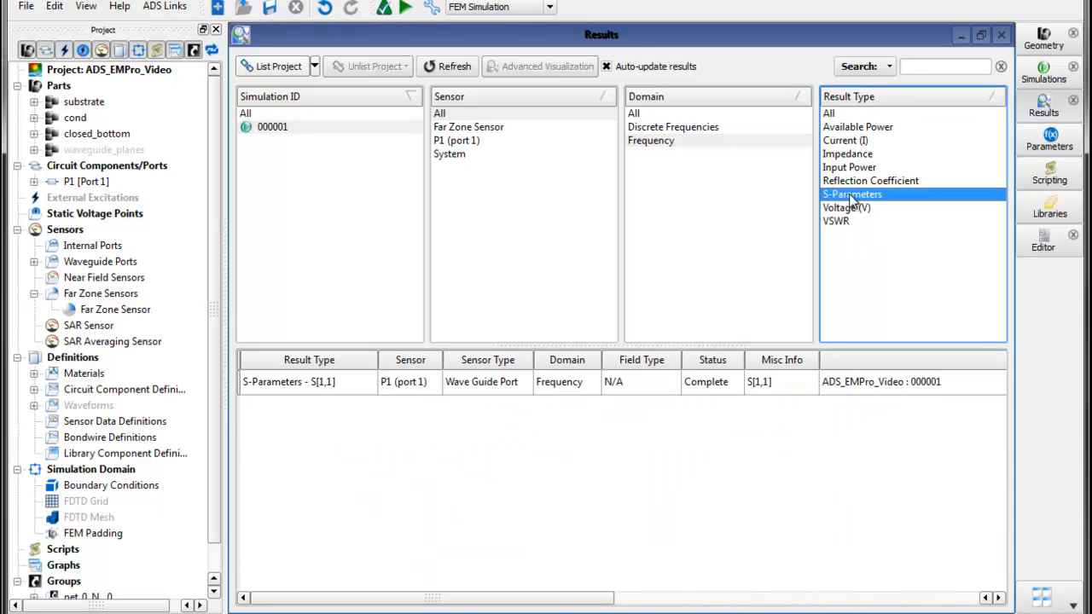
{"action": "double_click", "coordinate": [321, 383]}
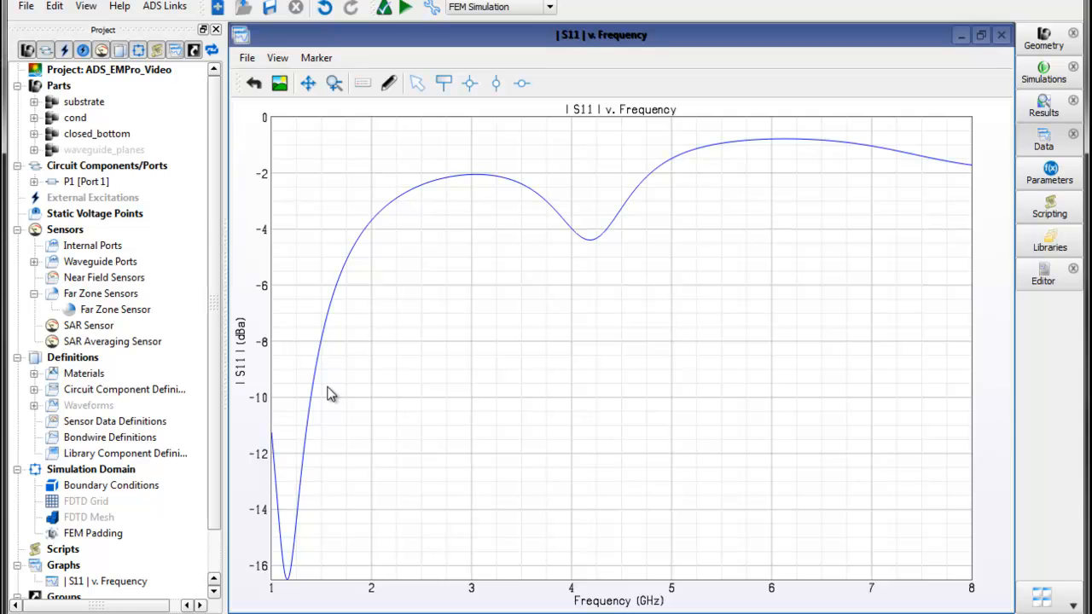
- Place point markers on the S11 curve at its two dips, about 1.16 GHz and 4.20 GHz
{"action": "left_click", "coordinate": [469, 85]}
{"action": "left_click", "coordinate": [288, 580]}
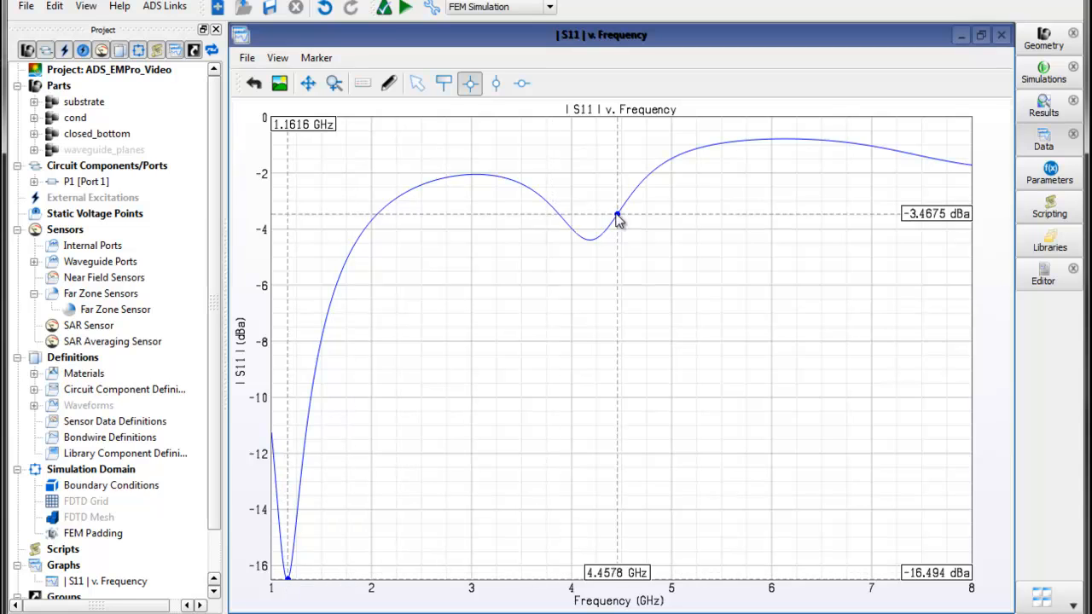
{"action": "left_click", "coordinate": [593, 243]}
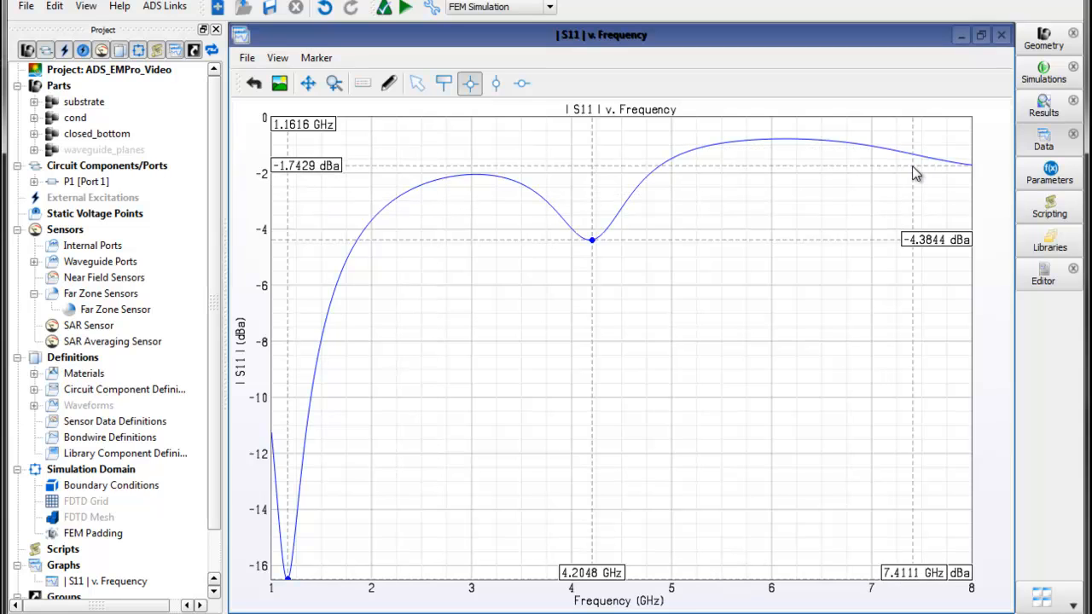
- Display the Gain result of the Far Zone Sensor as a 3D pattern over the geometry
{"action": "left_click", "coordinate": [1037, 110]}
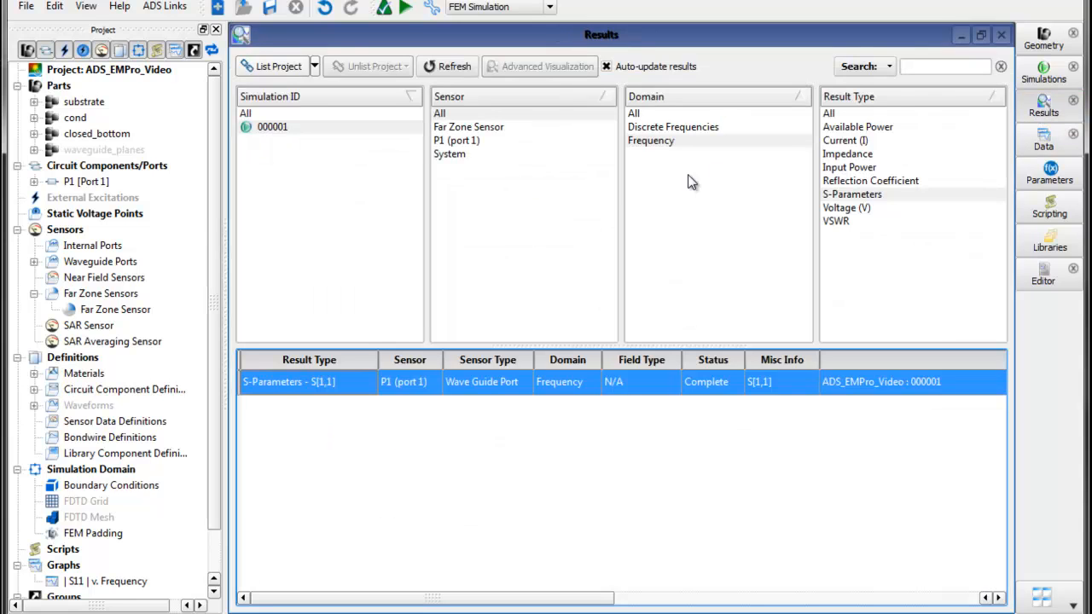
{"action": "left_click", "coordinate": [488, 128]}
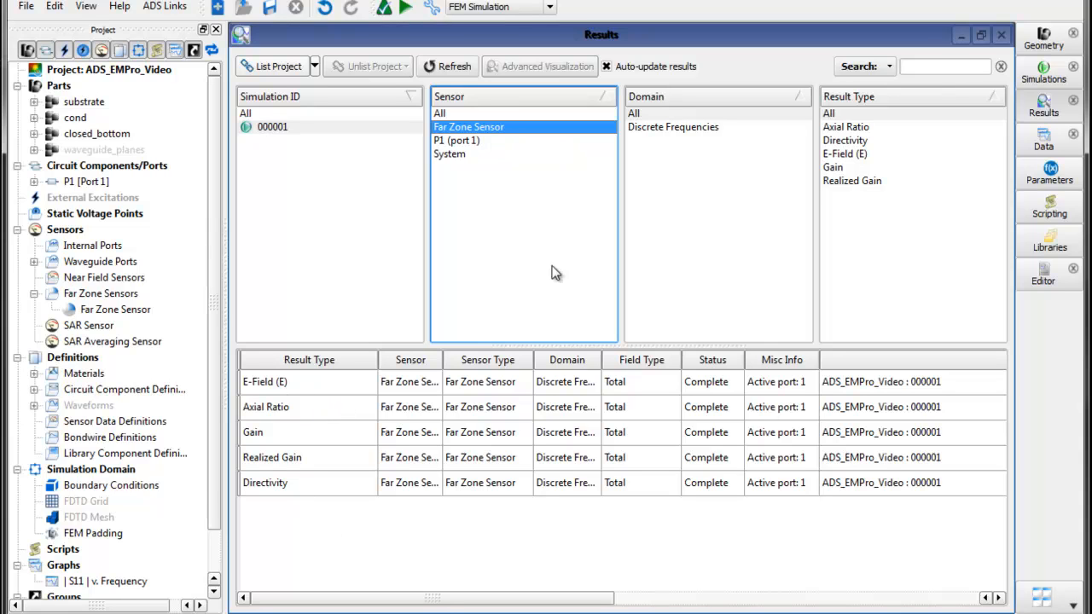
{"action": "left_click", "coordinate": [833, 169]}
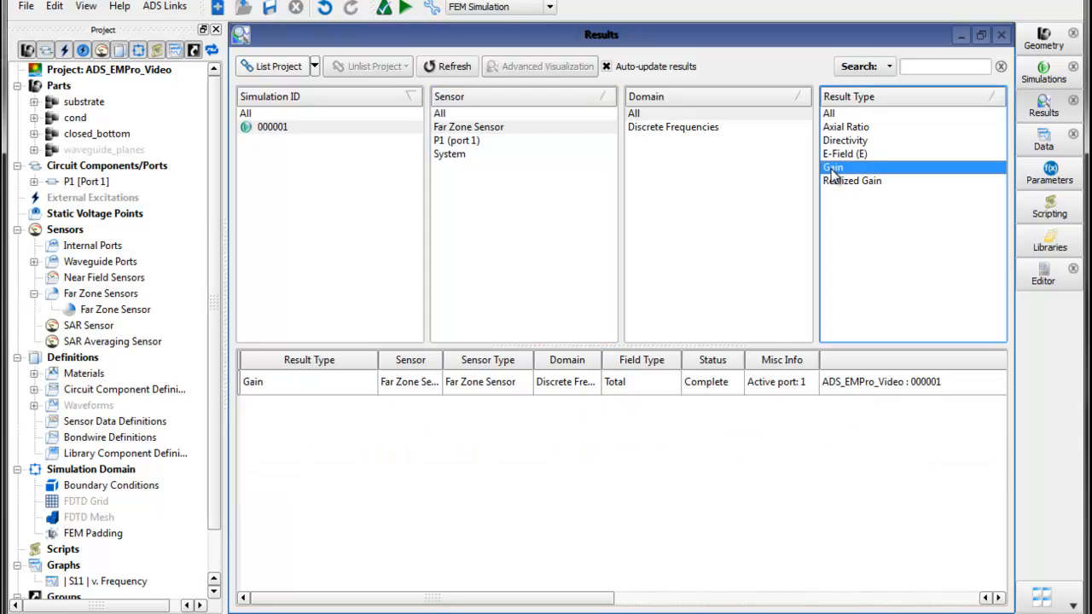
{"action": "double_click", "coordinate": [339, 388]}
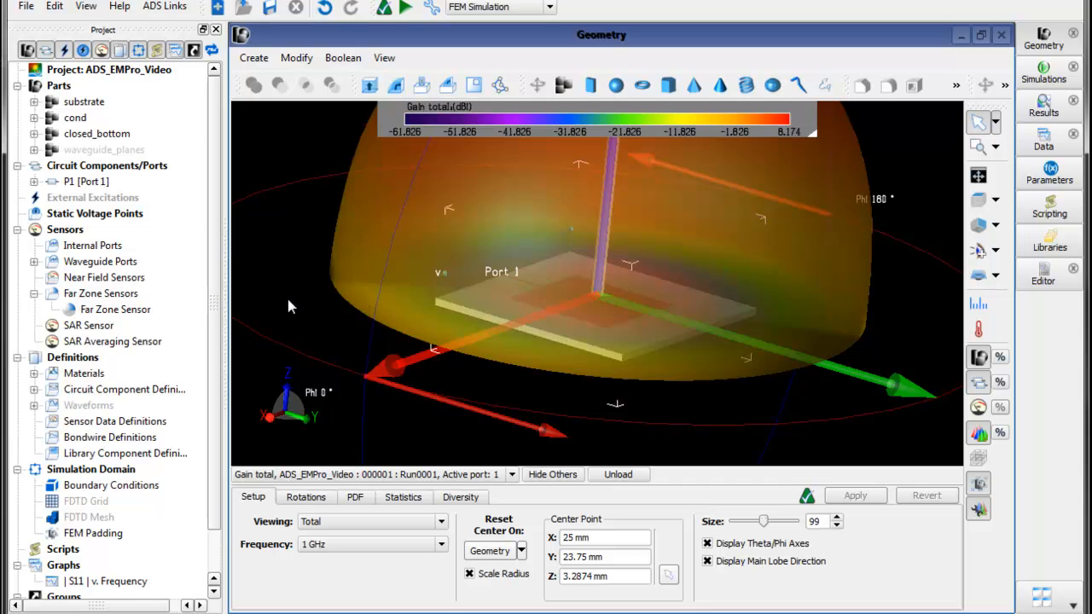
- Increase the output opacity of the 3D gain pattern and toggle the scale bar option
{"action": "middle_click_drag", "start_coordinate": [290, 301], "coordinate": [310, 327]}
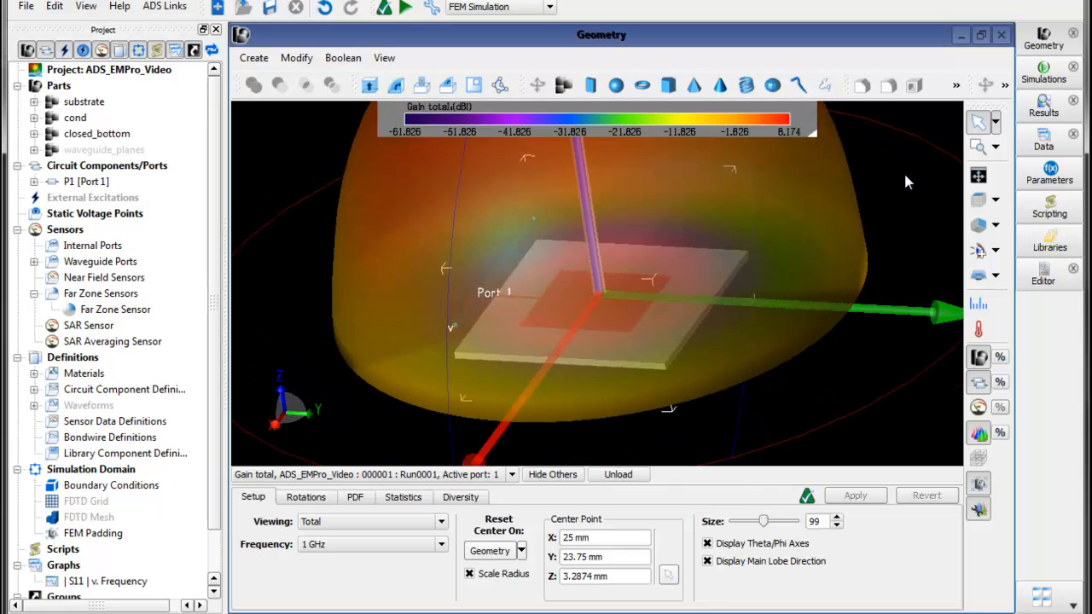
{"action": "left_click", "coordinate": [979, 175]}
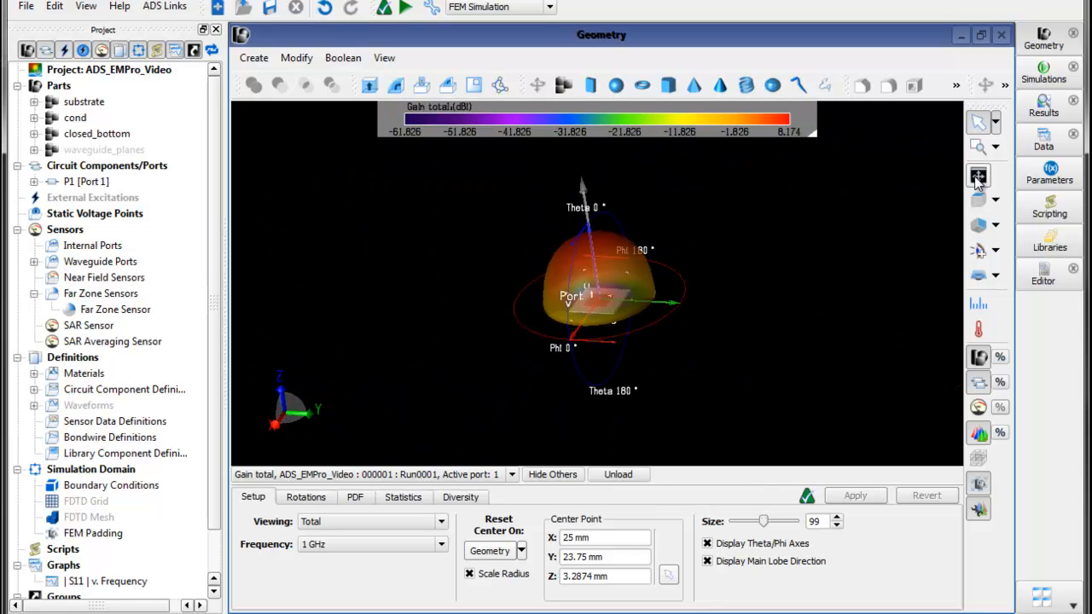
{"action": "left_click", "coordinate": [979, 147]}
{"action": "left_click_drag", "start_coordinate": [519, 182], "coordinate": [690, 359]}
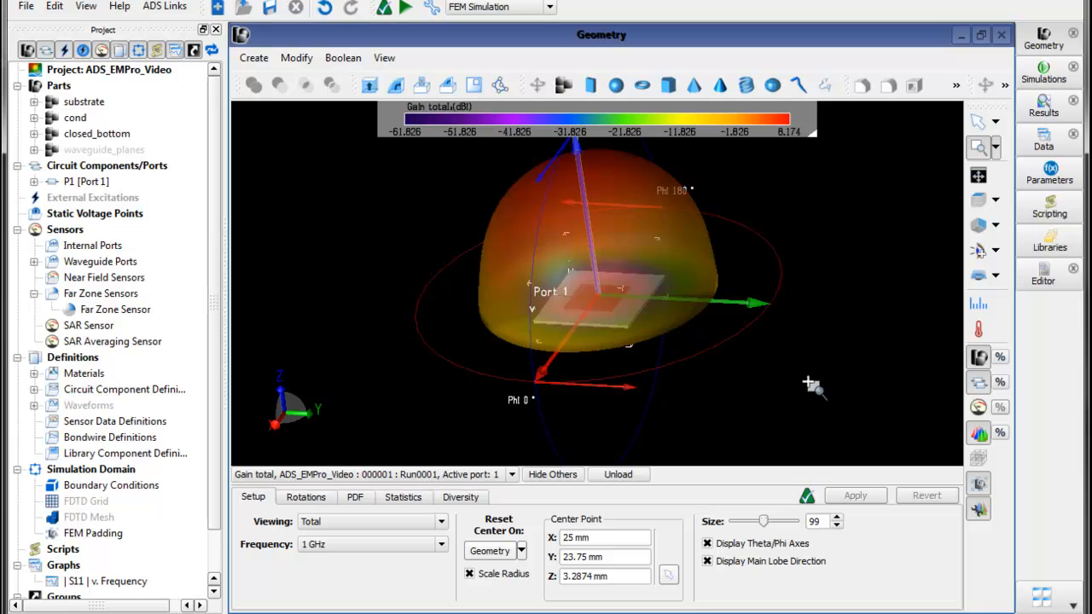
{"action": "left_click", "coordinate": [1002, 434]}
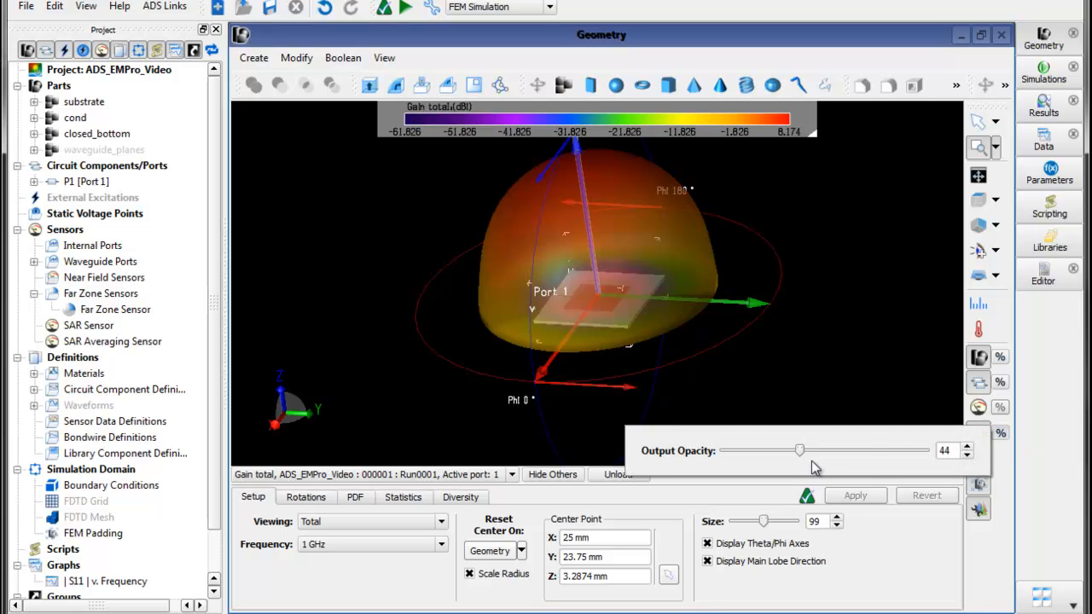
{"action": "left_click_drag", "start_coordinate": [865, 454], "coordinate": [838, 458]}
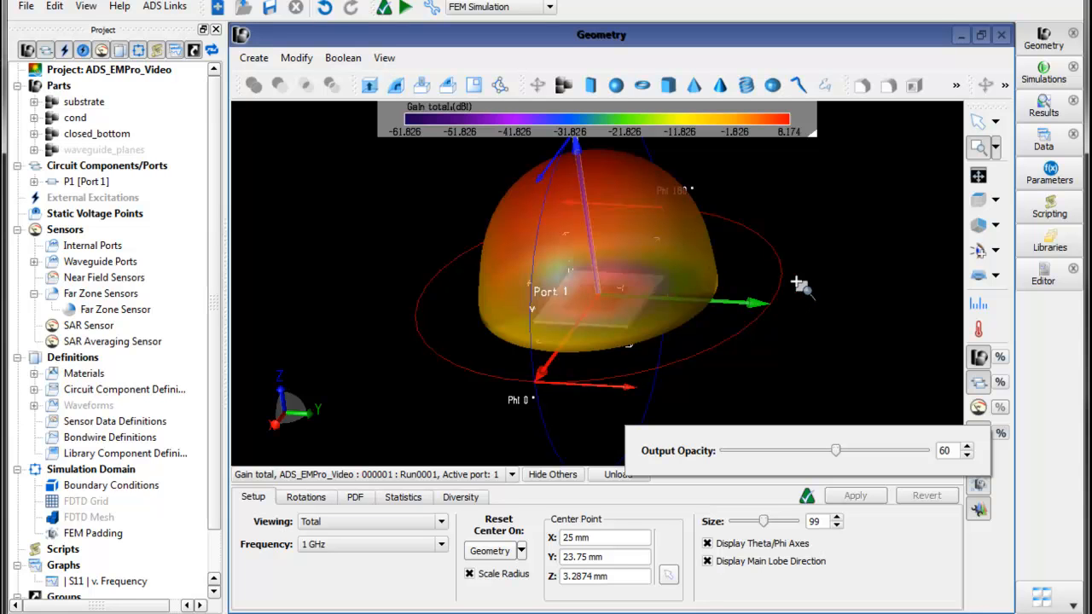
{"action": "left_click", "coordinate": [978, 332]}
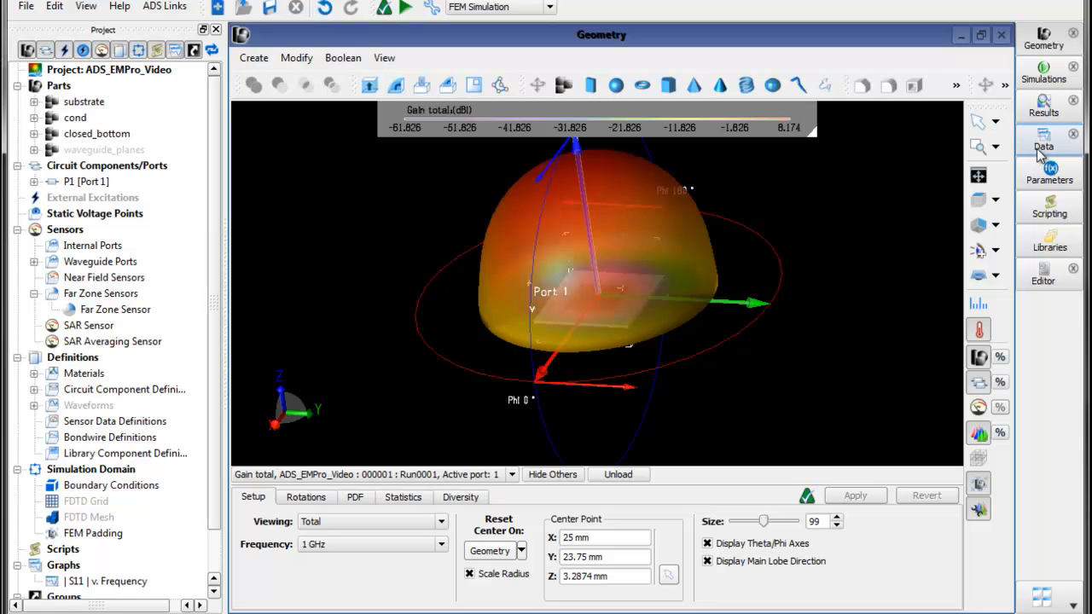
- Display the E-Field (E) result of the Far Zone Sensor as a 3D pattern over the geometry
{"action": "left_click", "coordinate": [1041, 114]}
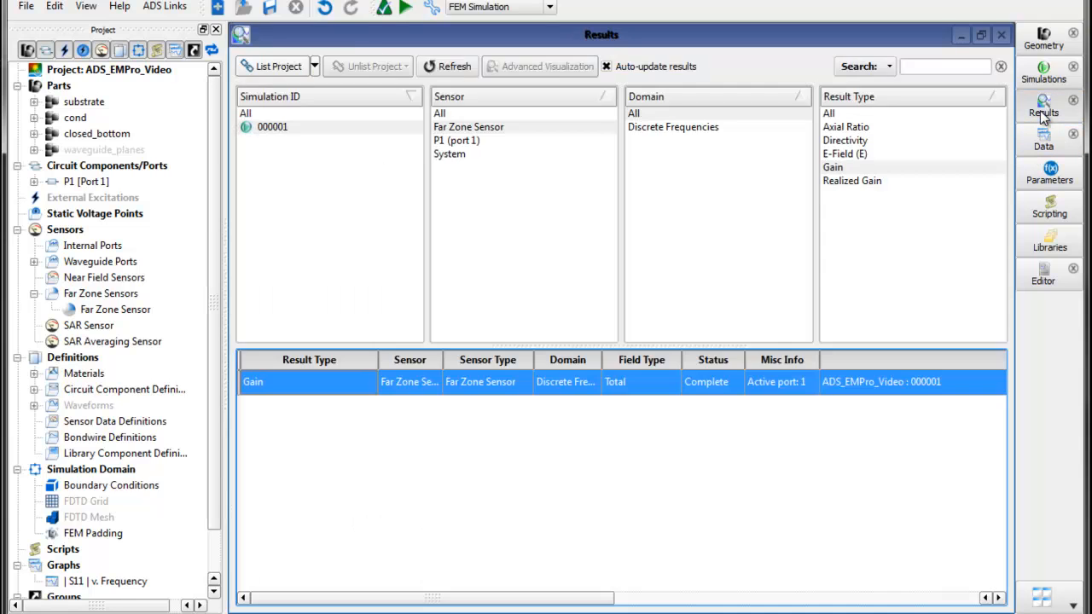
{"action": "left_click", "coordinate": [831, 154]}
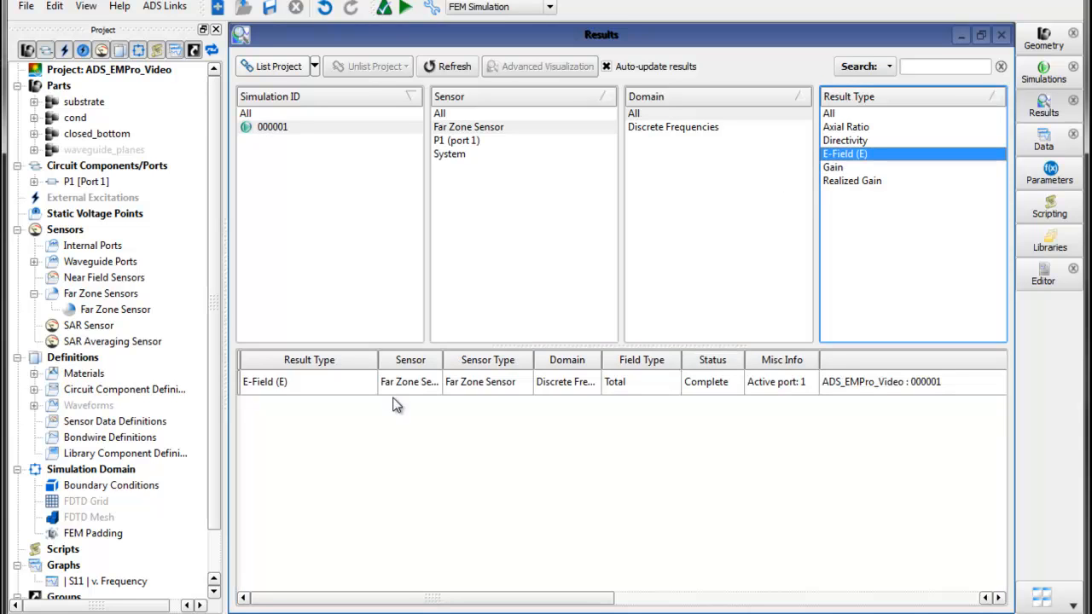
{"action": "double_click", "coordinate": [335, 382]}
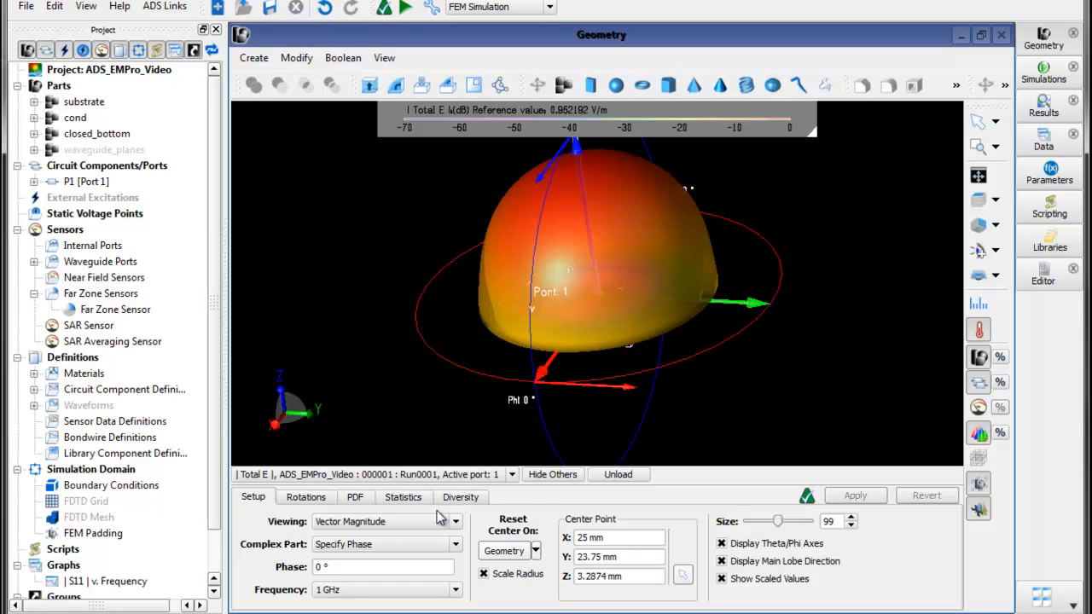
- Unload the total gain result and raise the output opacity of the remaining total E-field pattern to 99
{"action": "left_click", "coordinate": [512, 475]}
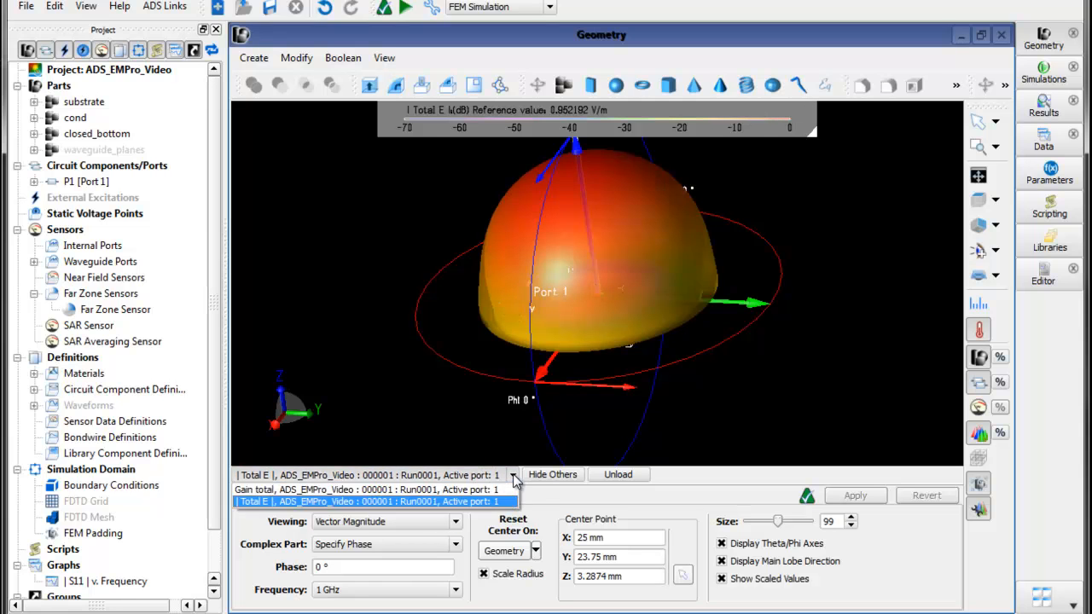
{"action": "left_click", "coordinate": [453, 493]}
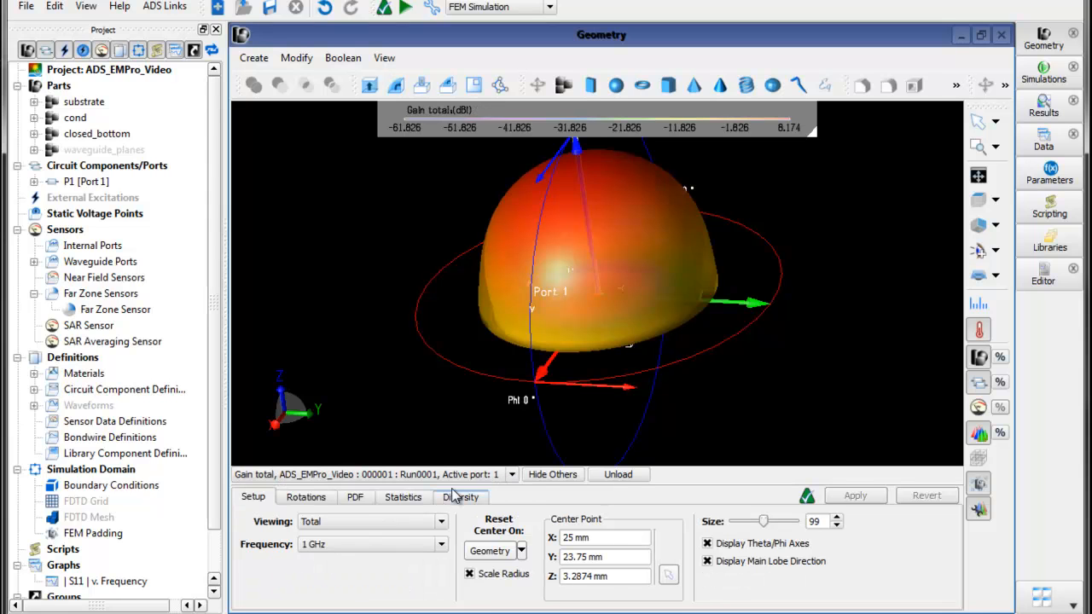
{"action": "left_click", "coordinate": [618, 475]}
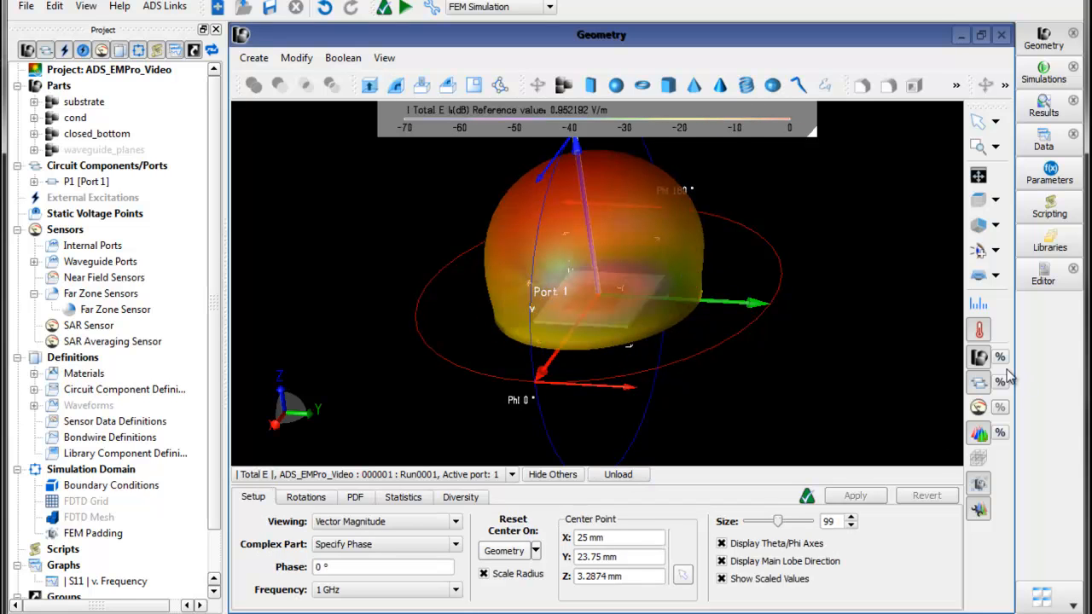
{"action": "left_click", "coordinate": [1000, 433]}
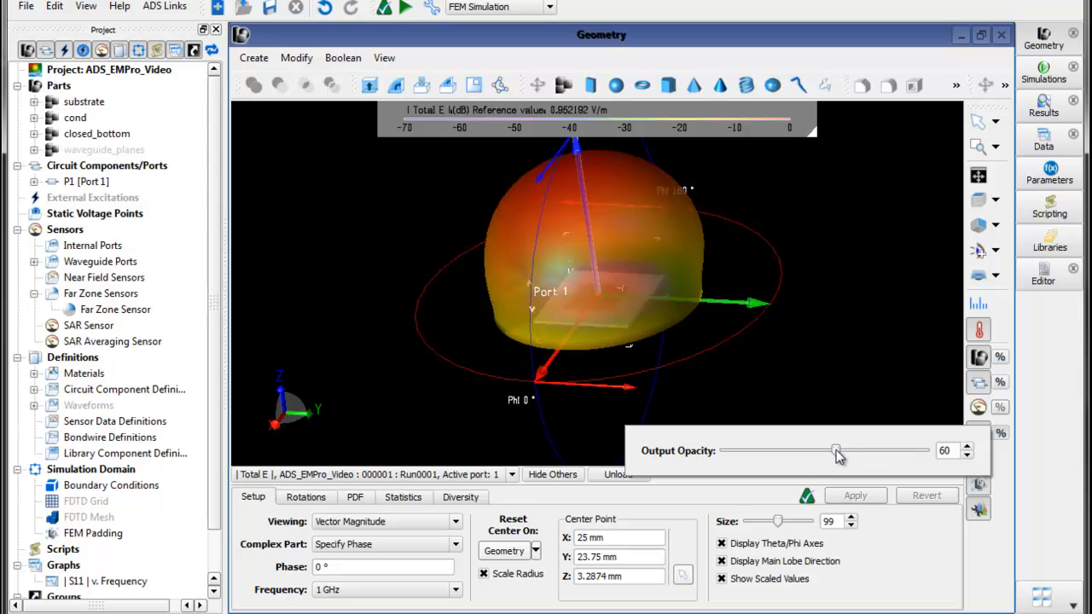
{"action": "left_click_drag", "start_coordinate": [837, 451], "coordinate": [928, 453]}
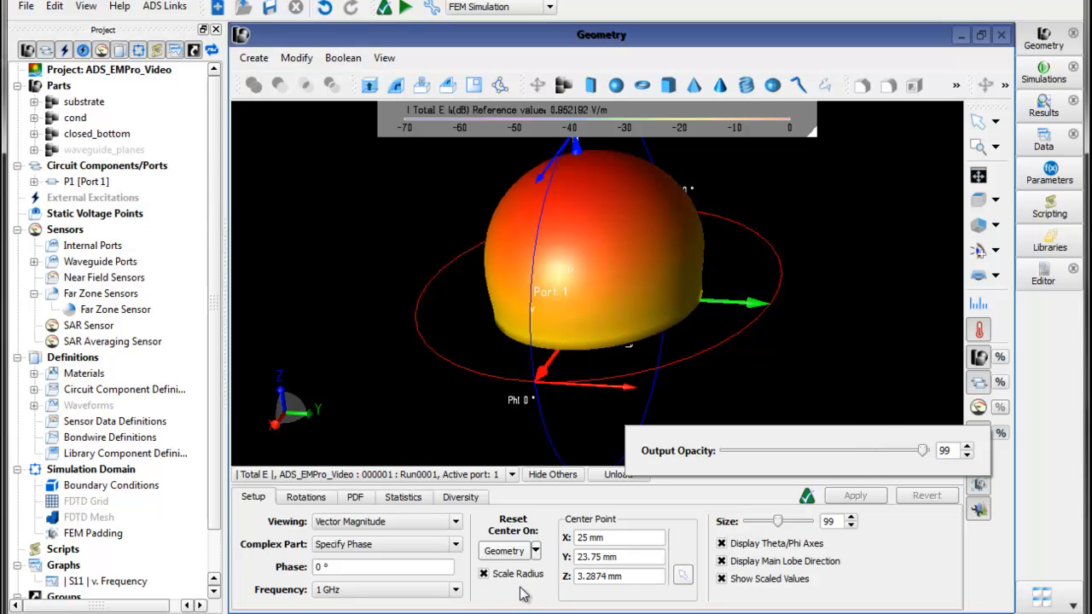
- Set the total E-field pattern's frequency to 4.5 GHz, apply it, and check which results are loaded
{"action": "left_click", "coordinate": [456, 591]}
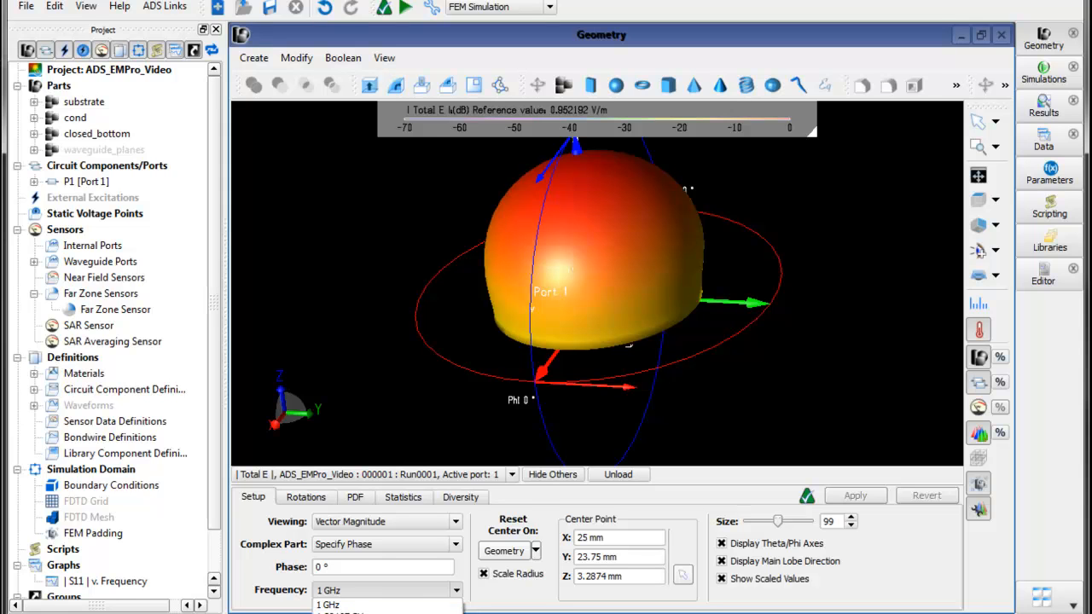
{"action": "left_click", "coordinate": [367, 613]}
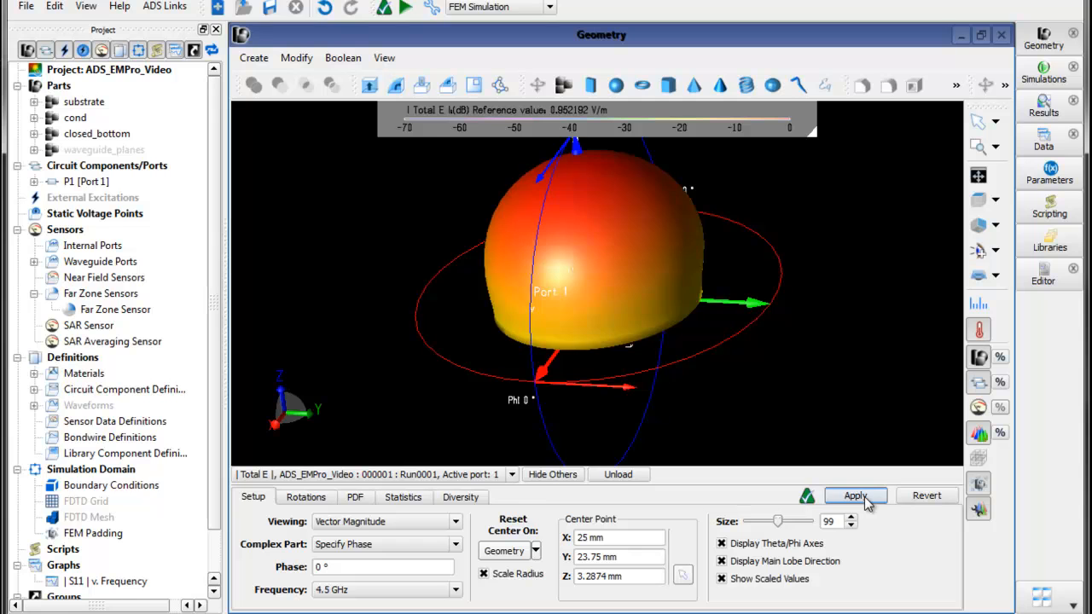
{"action": "left_click", "coordinate": [856, 496]}
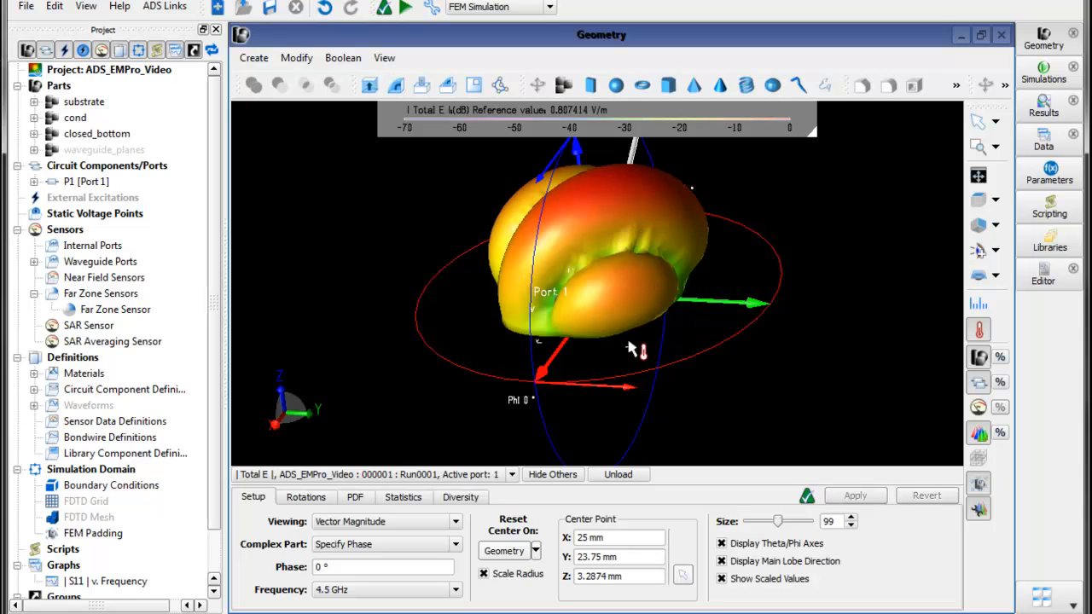
{"action": "left_click", "coordinate": [513, 475]}
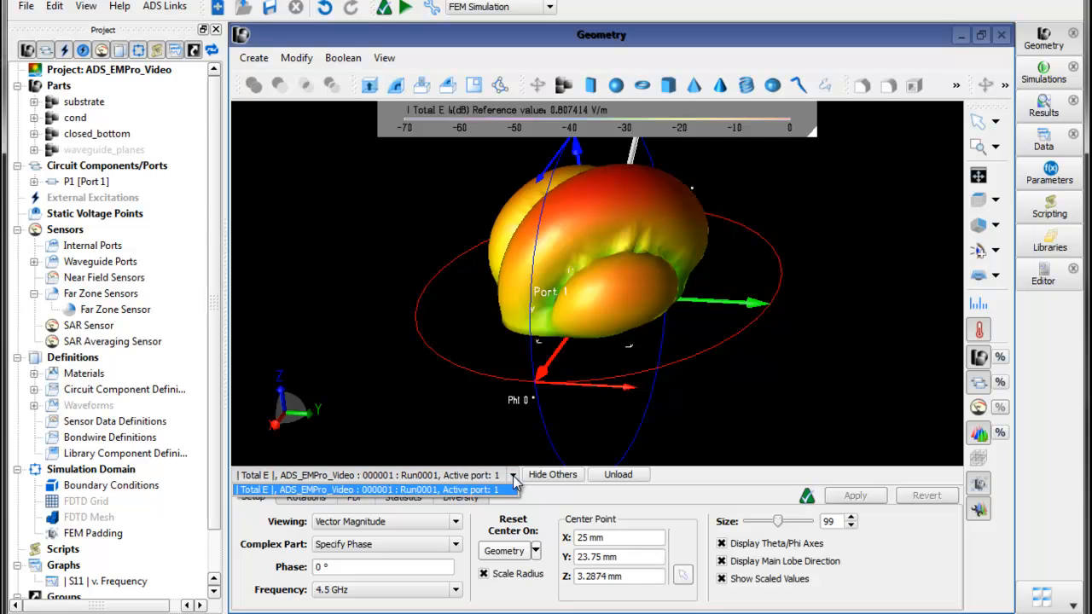
{"action": "left_click", "coordinate": [514, 484]}
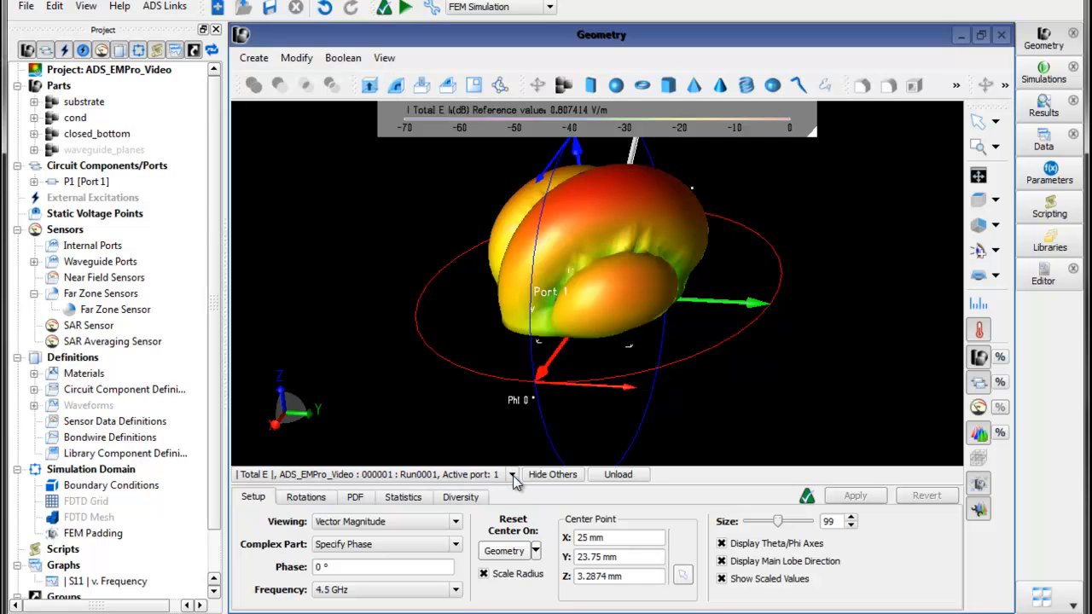
- Display the Far Zone Sensor's Gain result over the geometry again and choose 4.5 GHz as its frequency
{"action": "left_click", "coordinate": [1044, 109]}
{"action": "left_click", "coordinate": [827, 167]}
{"action": "double_click", "coordinate": [270, 386]}
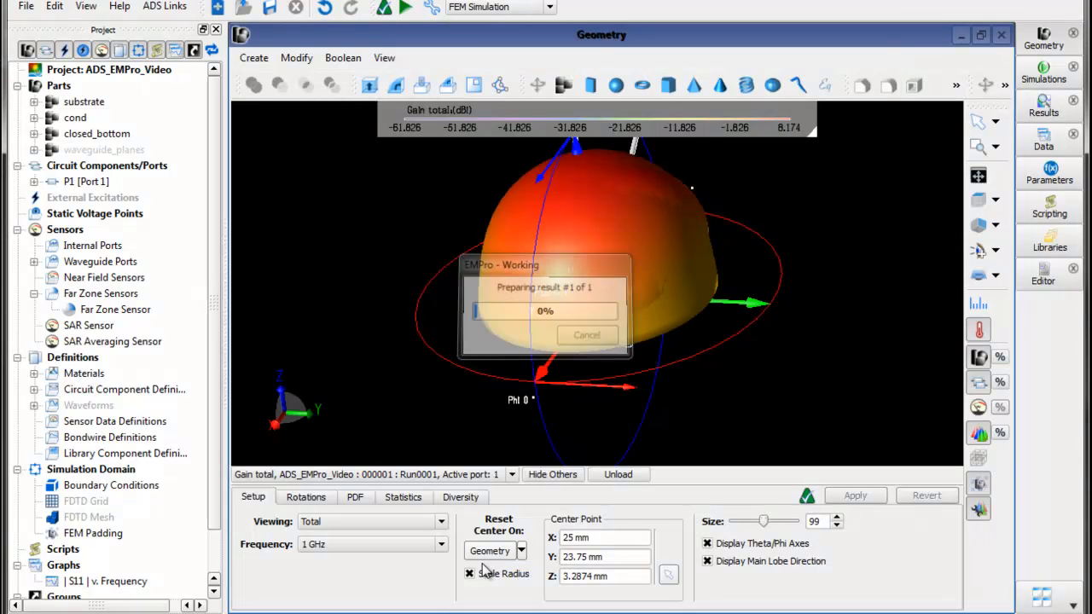
{"action": "left_click", "coordinate": [442, 545]}
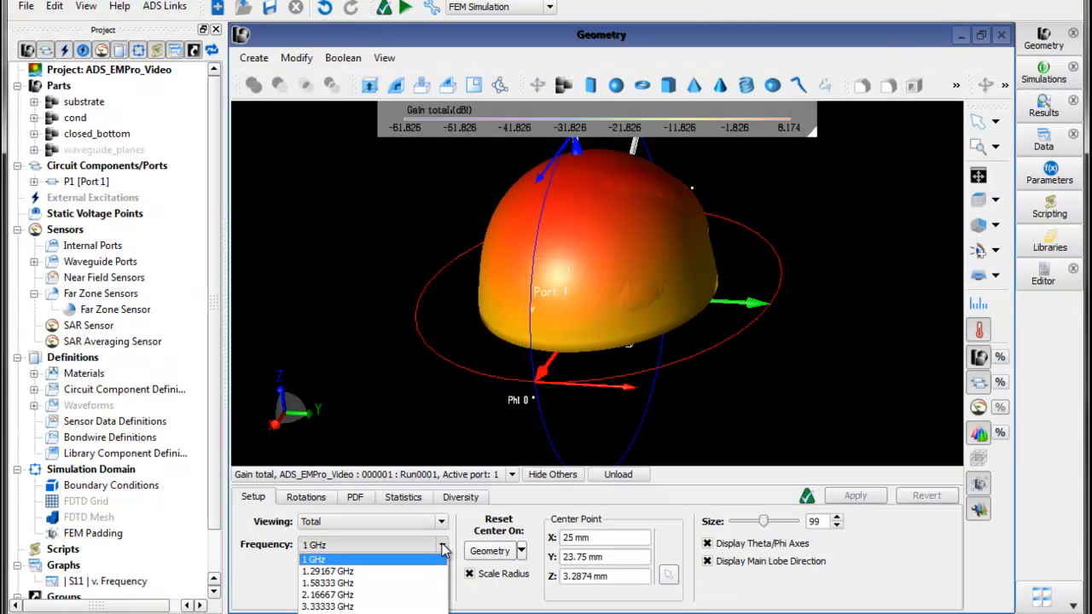
{"action": "left_click", "coordinate": [427, 613]}
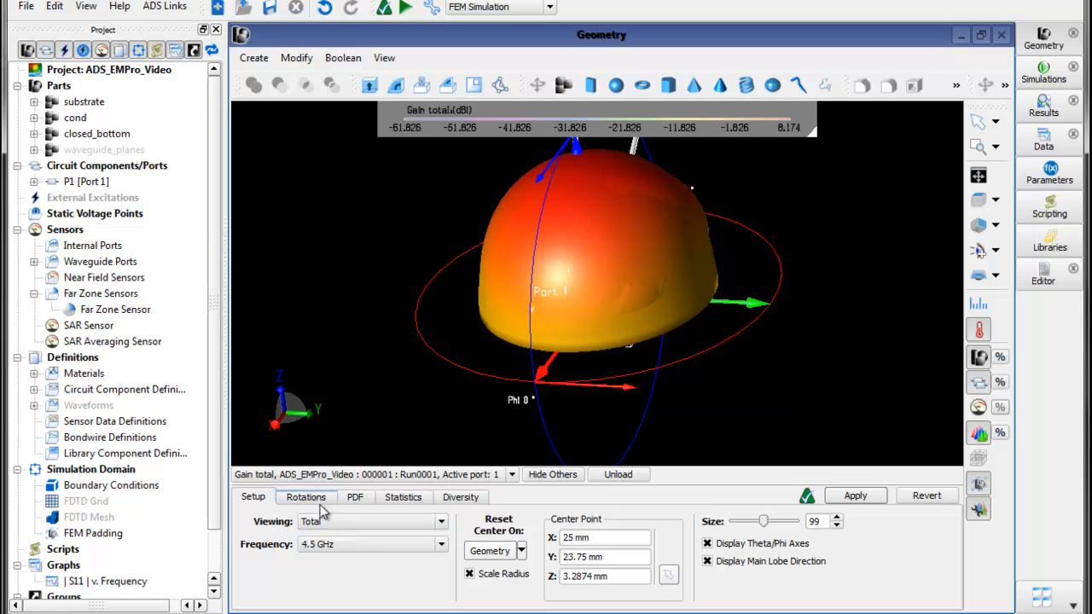
- Unload the total E-field result so that only the total gain pattern stays loaded
{"action": "left_click", "coordinate": [359, 475]}
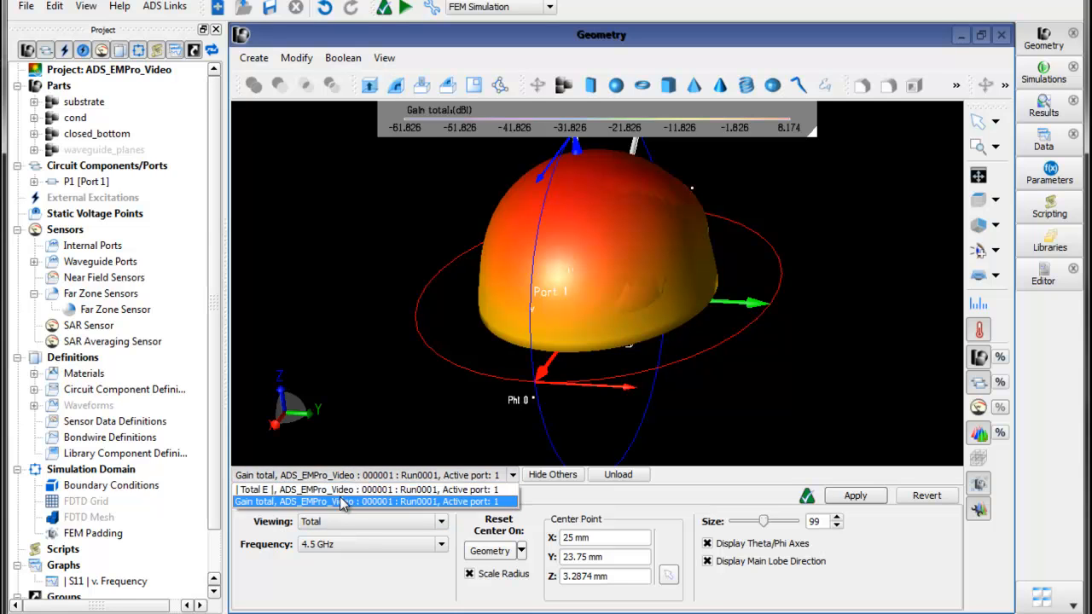
{"action": "left_click", "coordinate": [343, 491]}
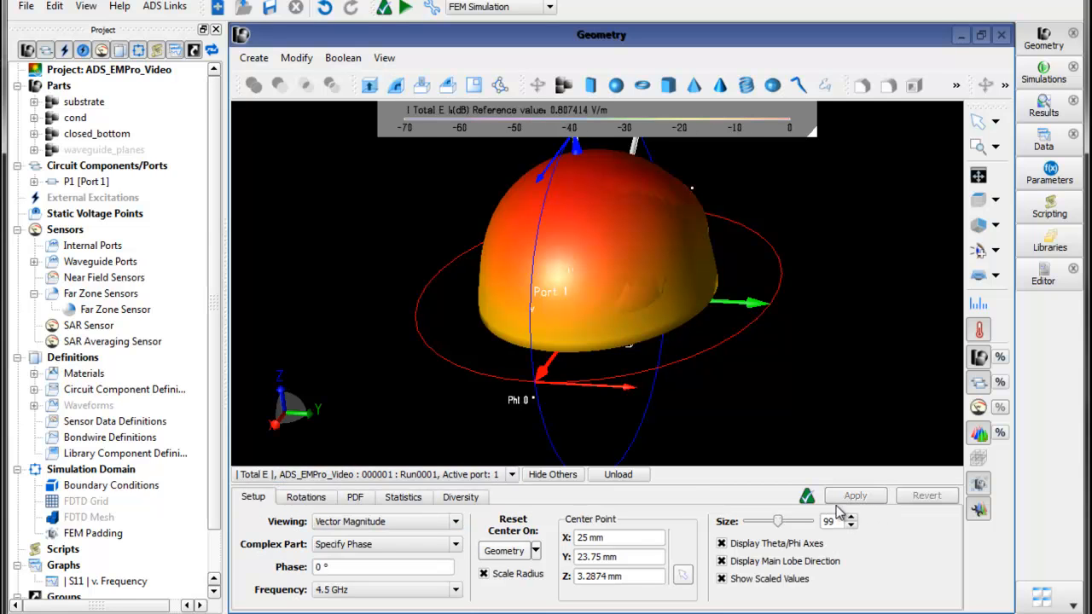
{"action": "left_click", "coordinate": [621, 475]}
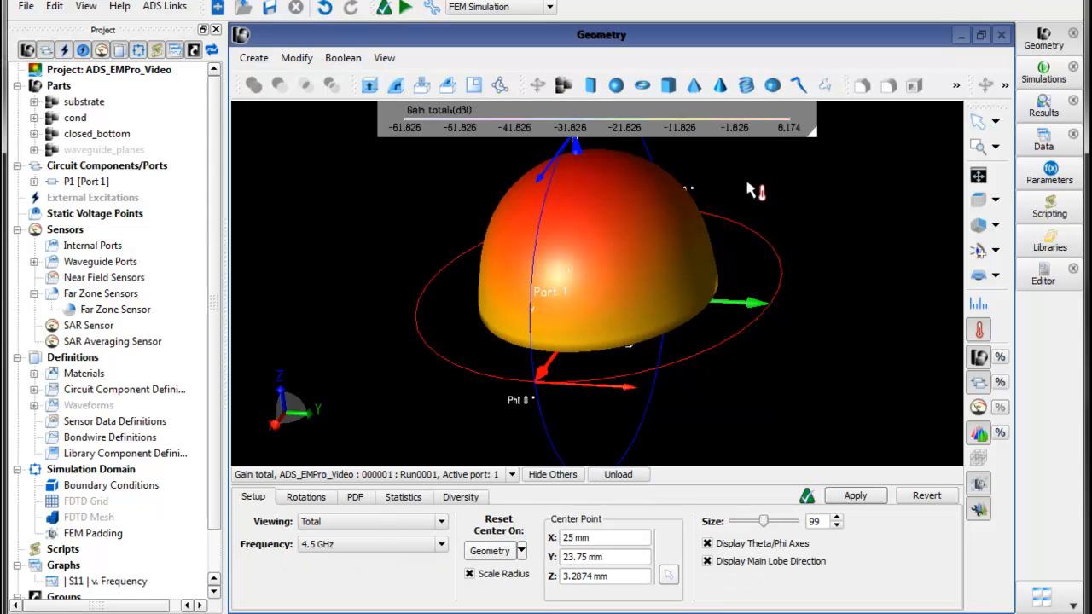